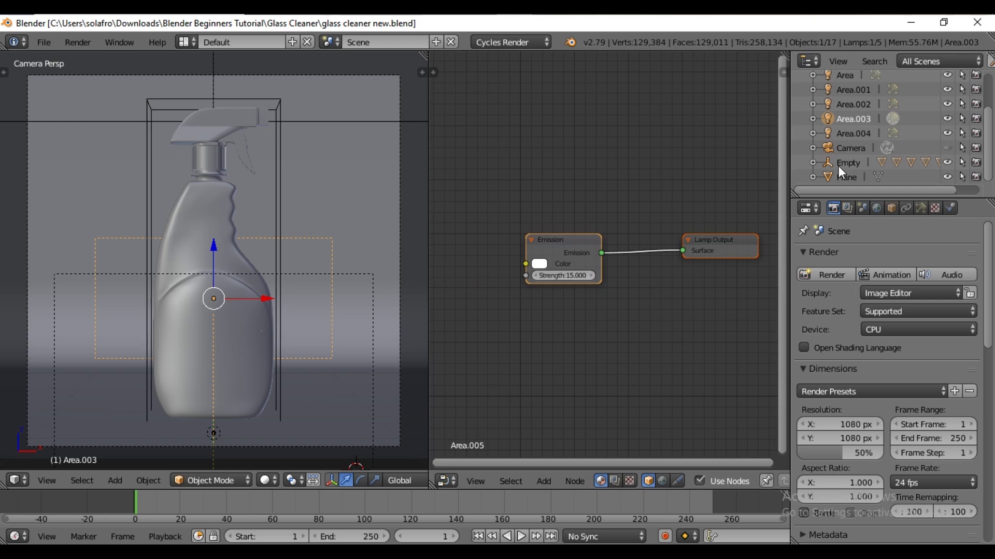
Step: Create a new material named Bottle for the bottle object inside the Empty group
left_click(812, 162)
scroll(853, 140, "down", 4)
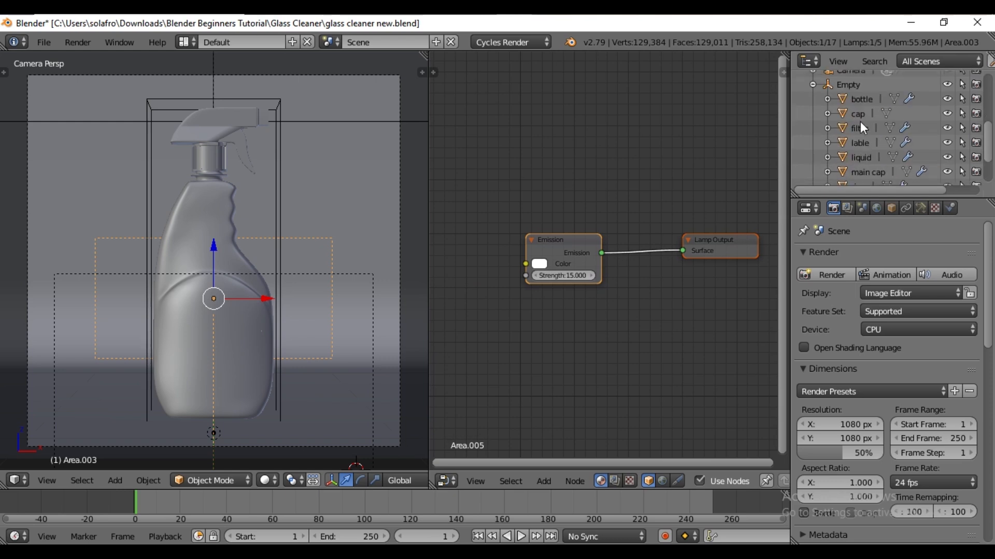
left_click(855, 99)
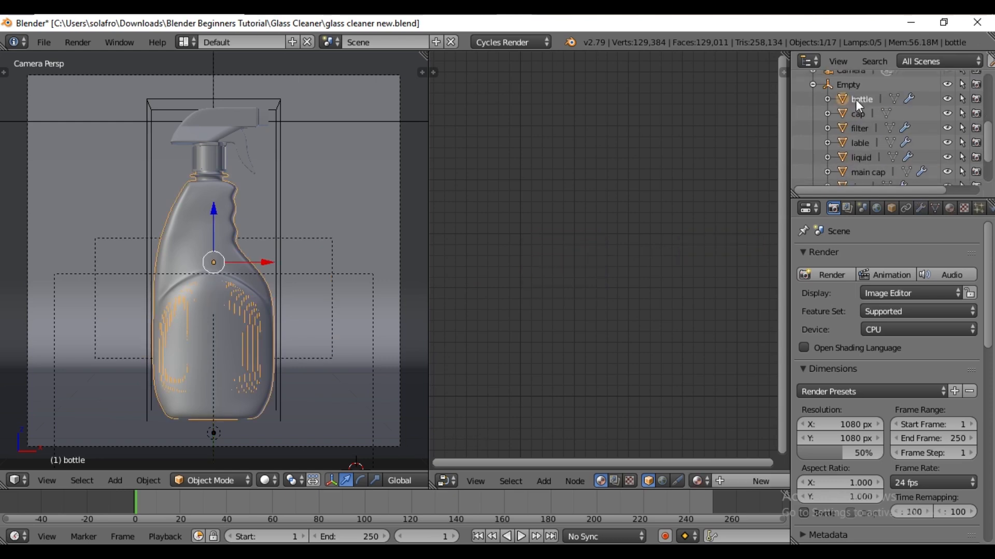
left_click(951, 209)
left_click(858, 308)
type("Bottle")
key("Return")
Step: Change the Bottle material's surface shader to Principled BSDF
left_click(904, 386)
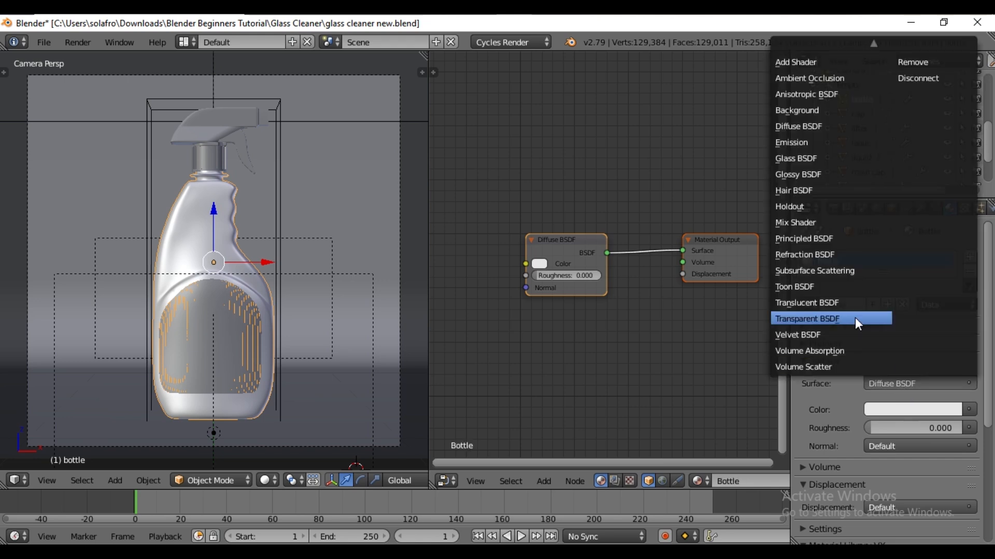
left_click(829, 238)
scroll(621, 279, "down", 3, "shift")
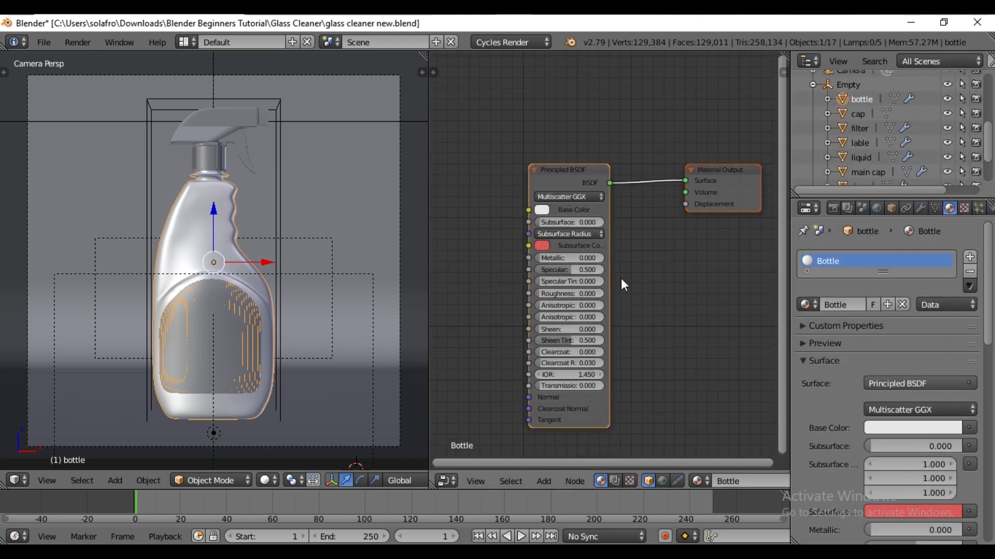
Step: Preview the bottle in rendered viewport shading, then return to solid shading
left_click(267, 480)
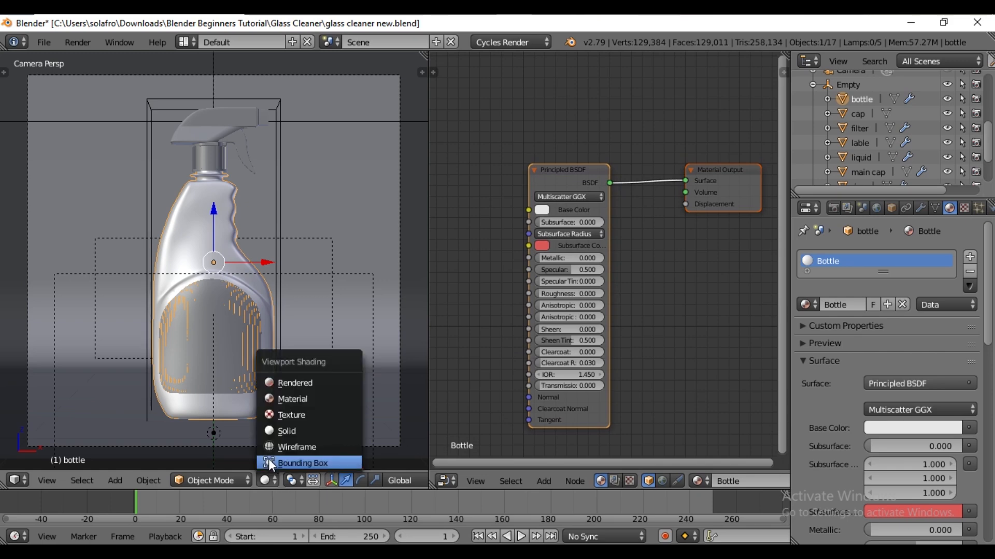
left_click(290, 384)
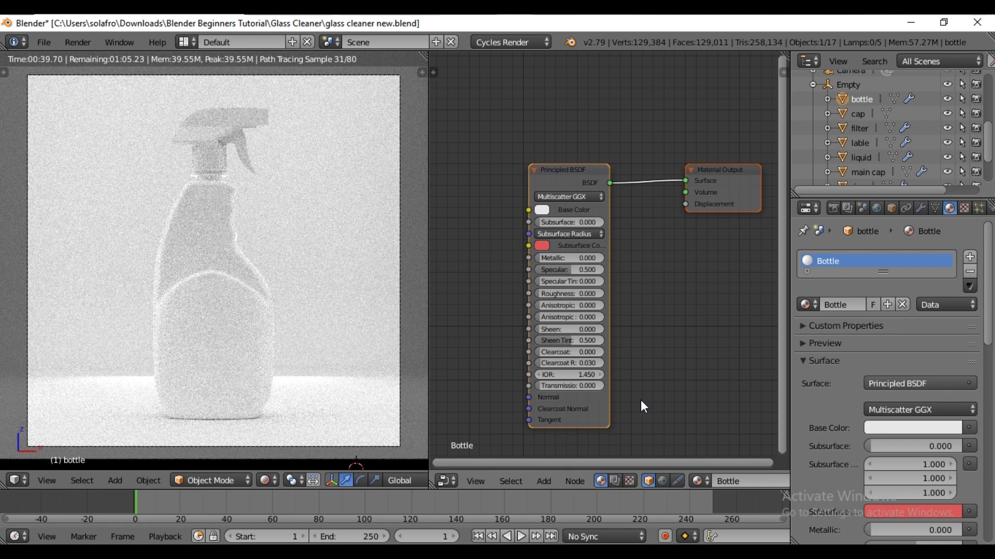
left_click(260, 479)
left_click(283, 428)
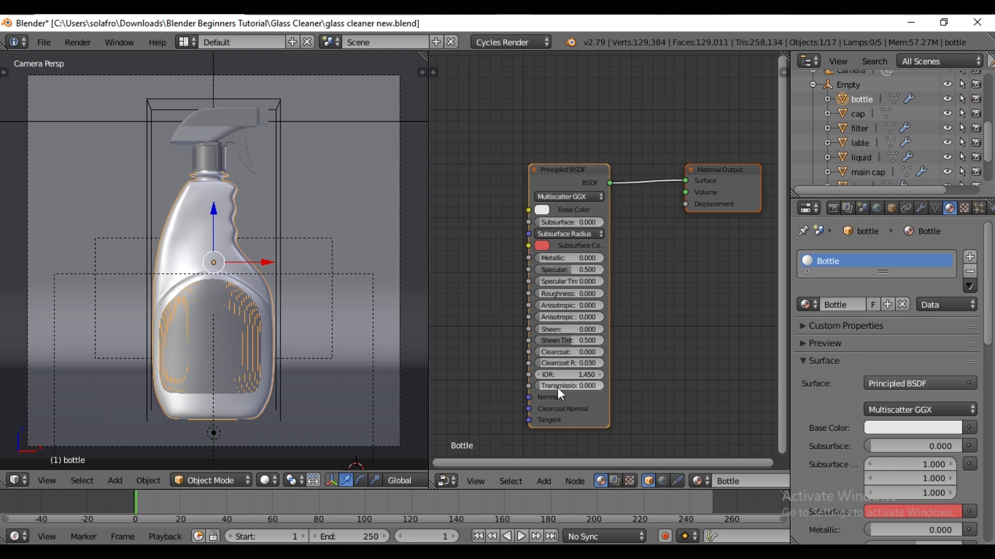
Step: Set the Bottle shader's transmission to 1.000 and brighten its base color to full white, with the material preview shown
left_click_drag(557, 388, 604, 387)
left_click(543, 210)
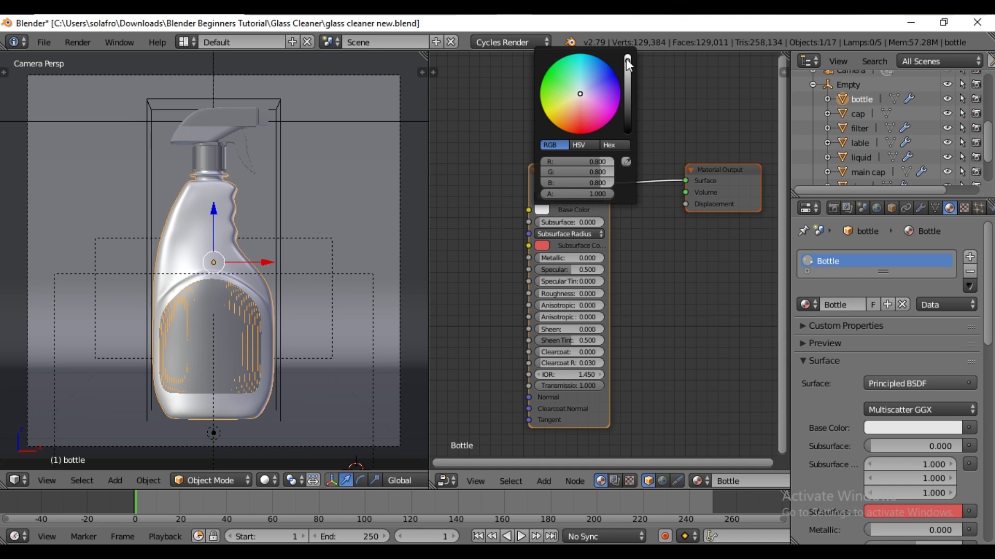
left_click_drag(626, 58, 626, 54)
left_click(823, 343)
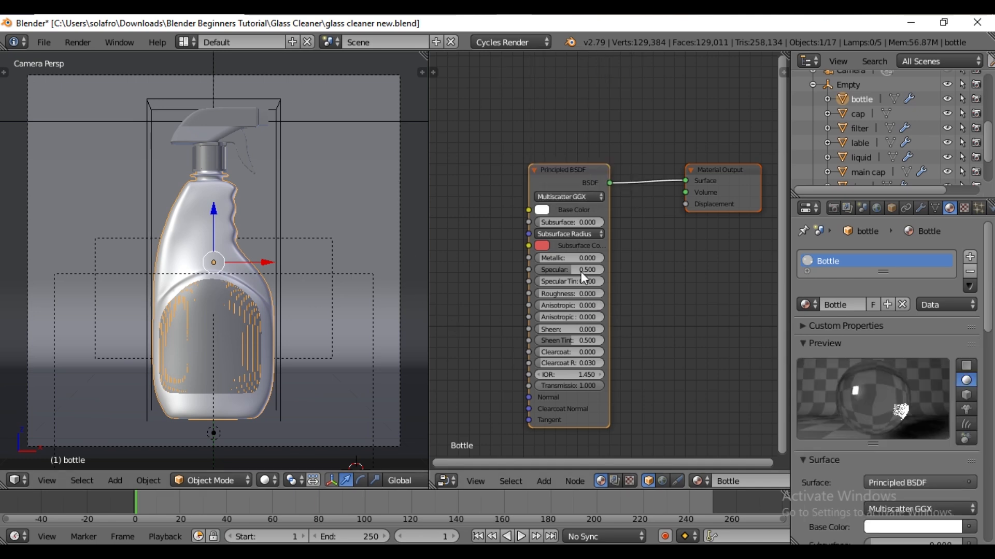
Step: Set the Bottle shader's roughness to 0.05, IOR to 1.5 and specular to 0.4
left_click(570, 291)
type(".05")
key("Return")
type("1.")
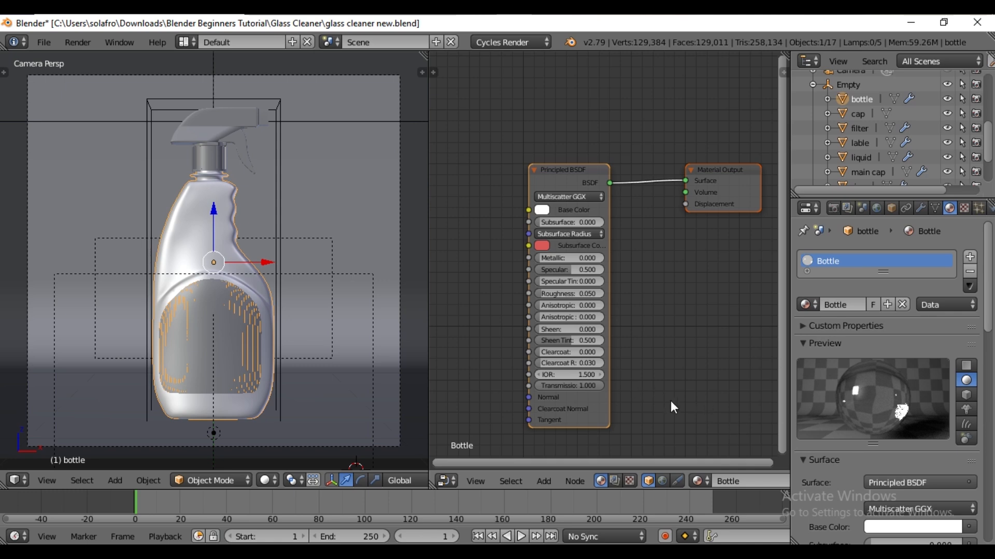
left_click(575, 269)
type(".4")
key("Return")
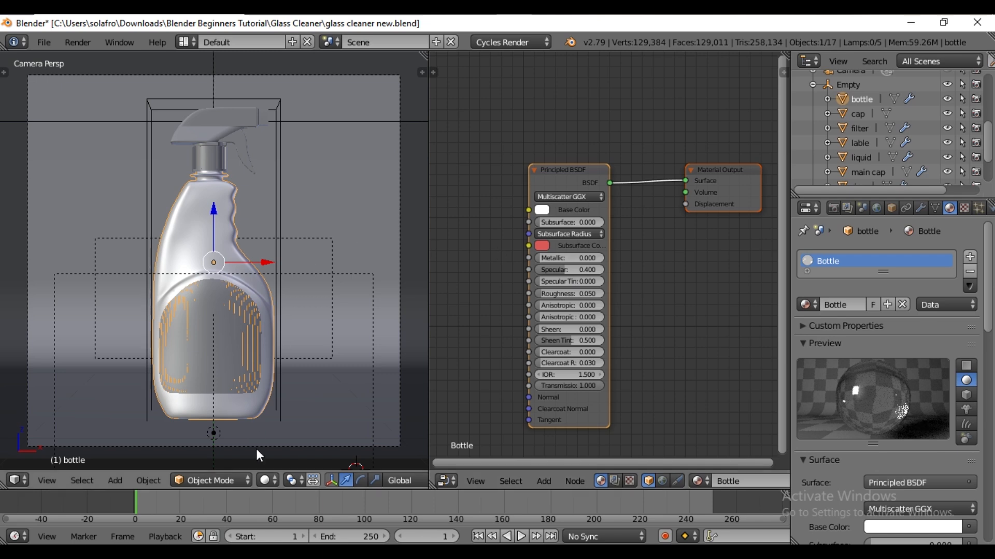
Step: Check the transparent bottle material in a rendered viewport preview and switch back to solid shading
left_click(266, 480)
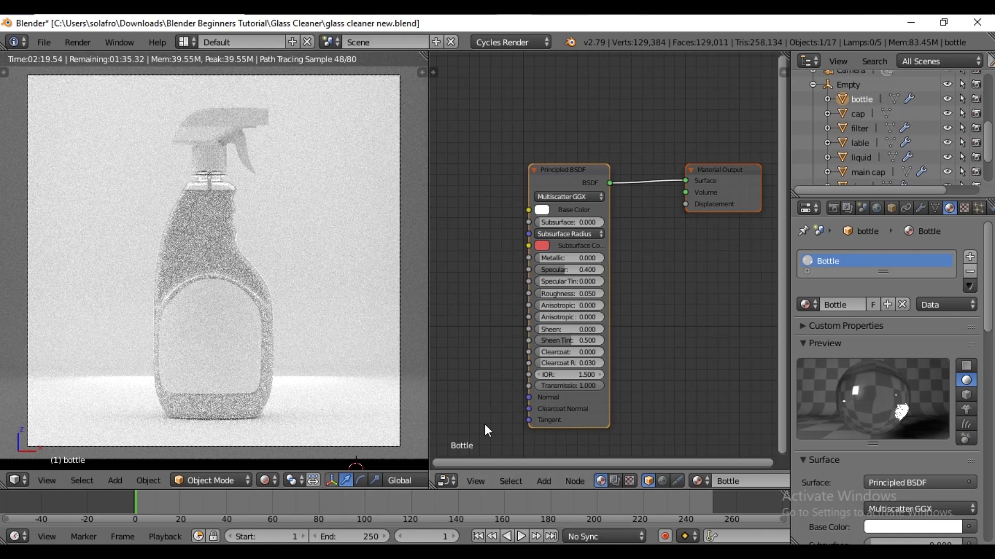
left_click(268, 480)
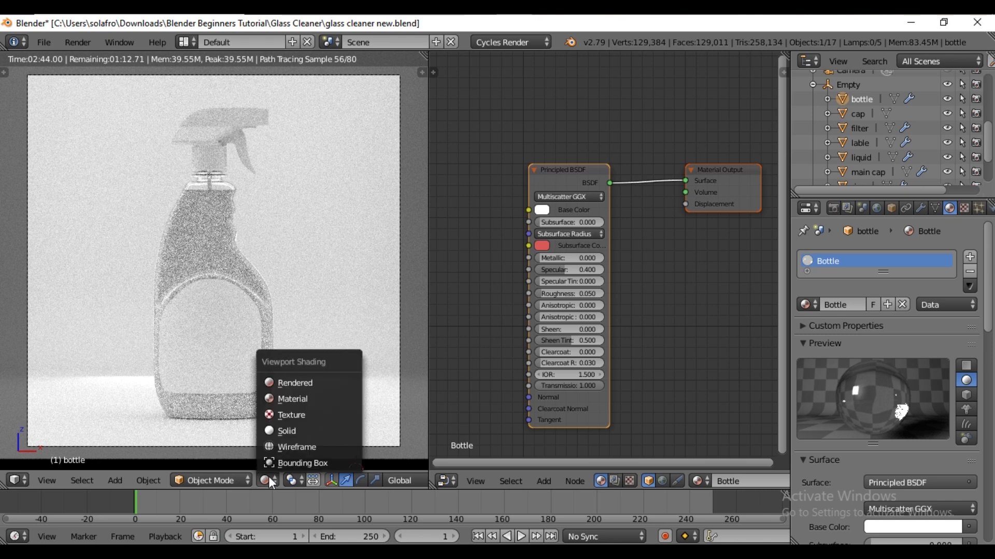
left_click(285, 430)
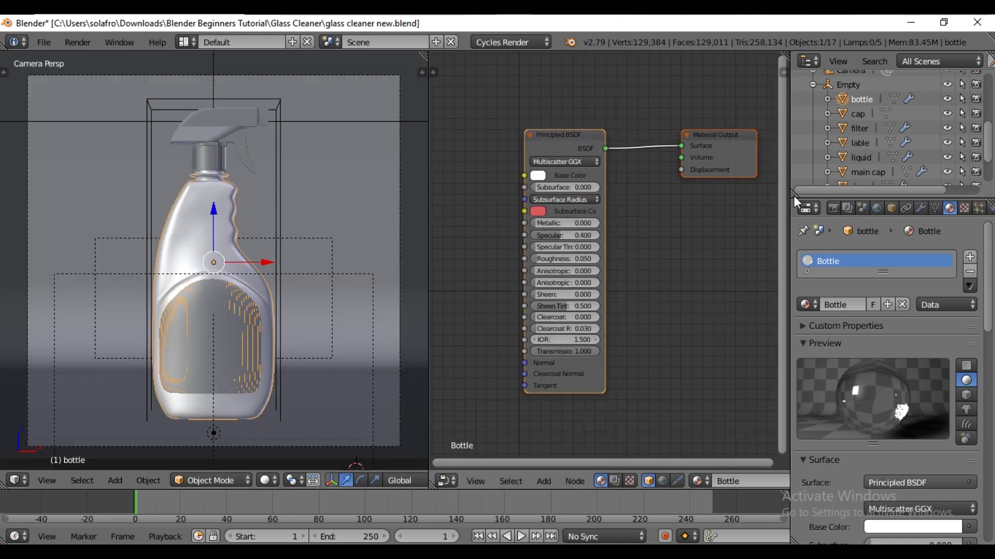
Step: Add a new material to the cap object and set its surface shader to Principled BSDF
left_click(862, 113)
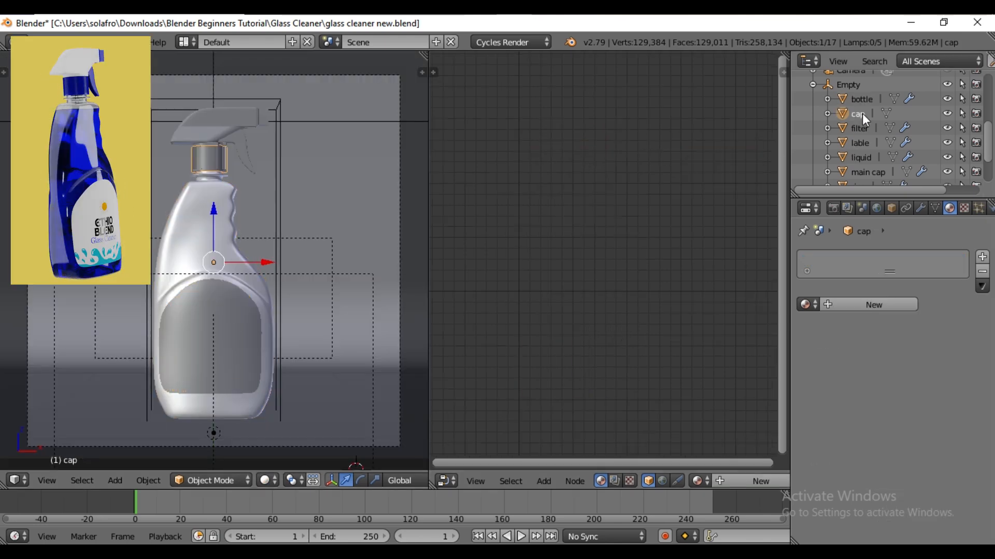
left_click(860, 305)
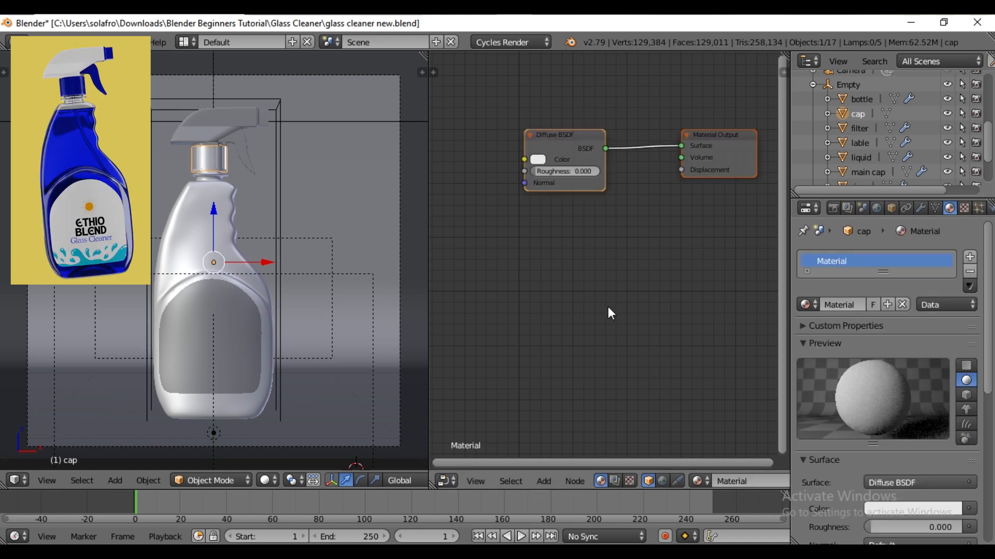
left_click(900, 484)
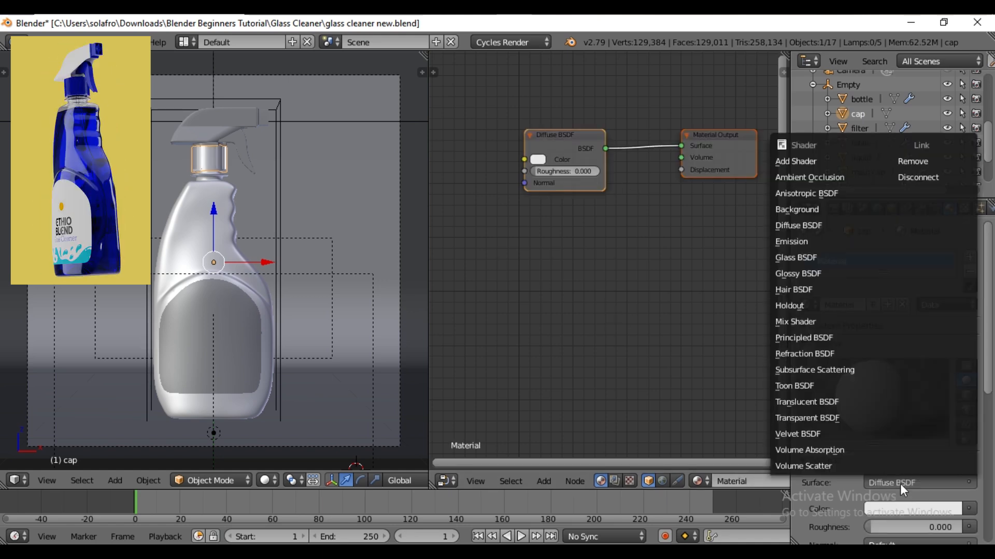
left_click(820, 339)
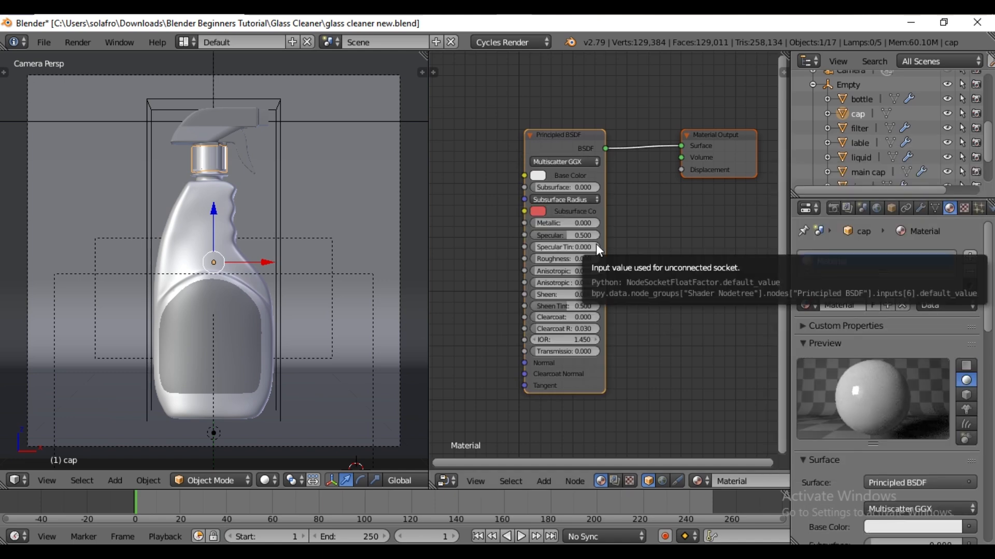
Step: Set the cap material's base color to dark blue with hex value 060098
left_click(537, 176)
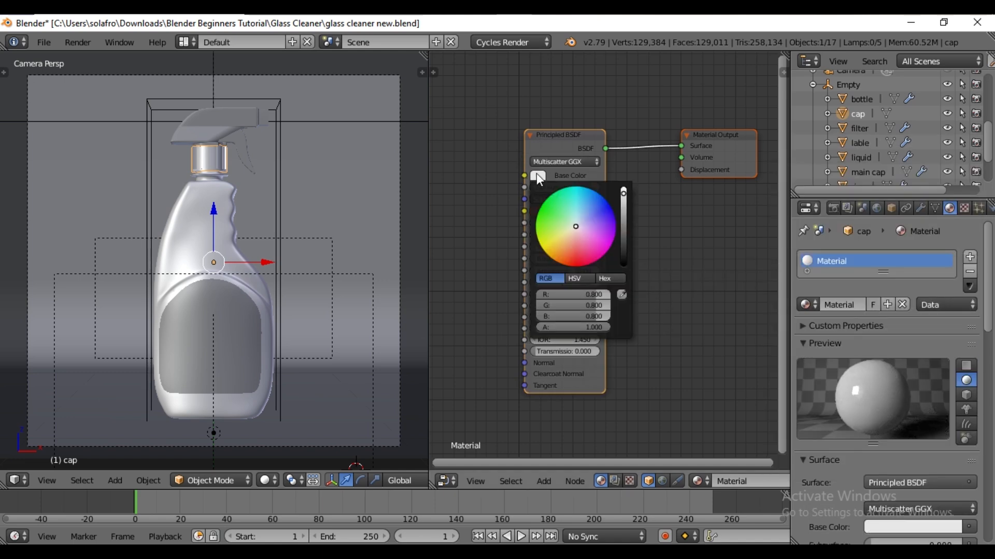
left_click(608, 207)
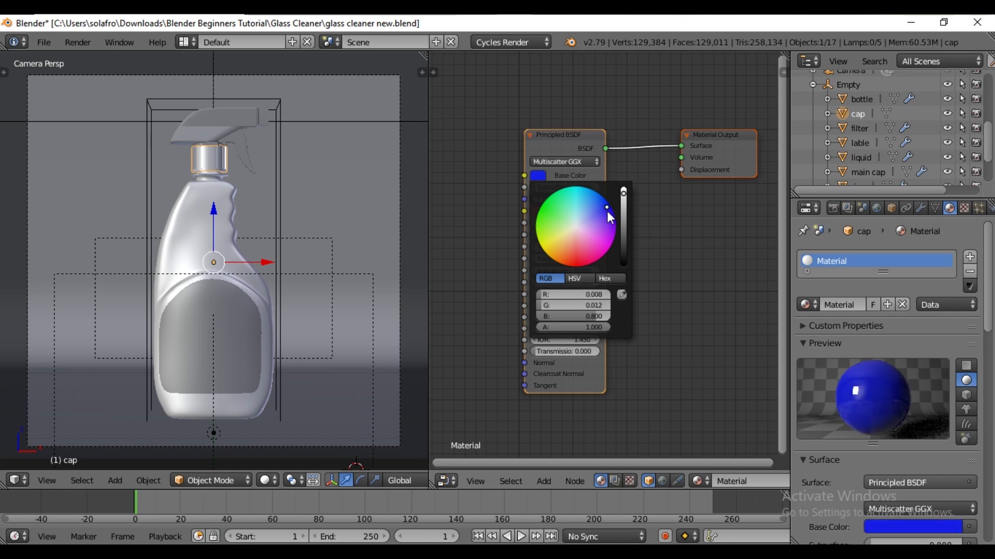
left_click(606, 281)
left_click(583, 294)
type("0600")
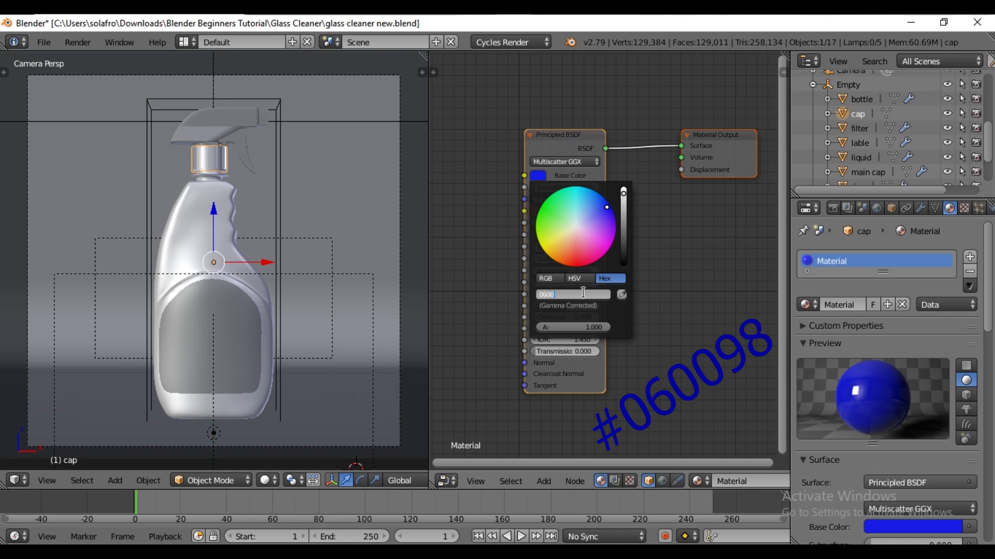
type("98")
key("Return")
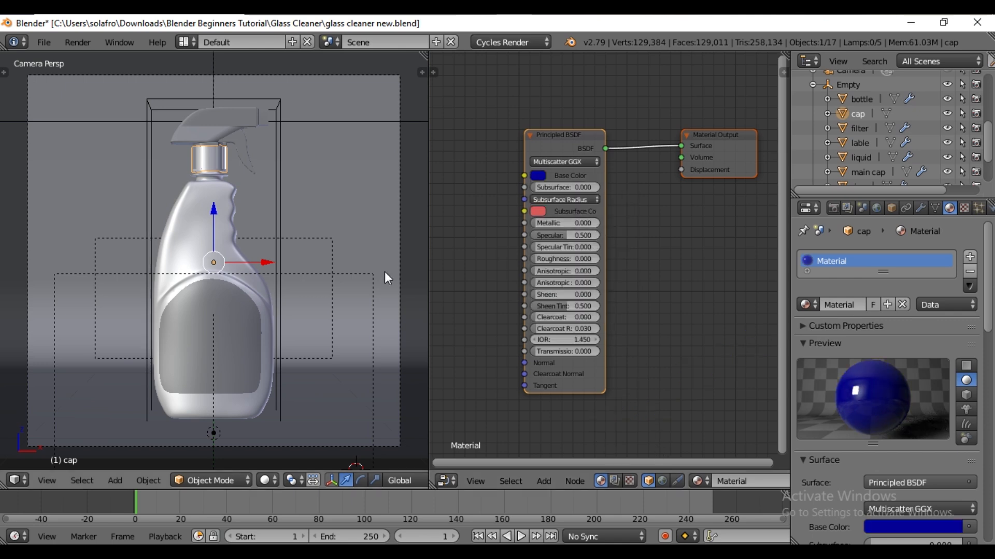
Step: Limit rendering to a border region around the cap and display it in rendered viewport shading
scroll(194, 200, "up", 2)
middle_click_drag(185, 253, 179, 365, "shift")
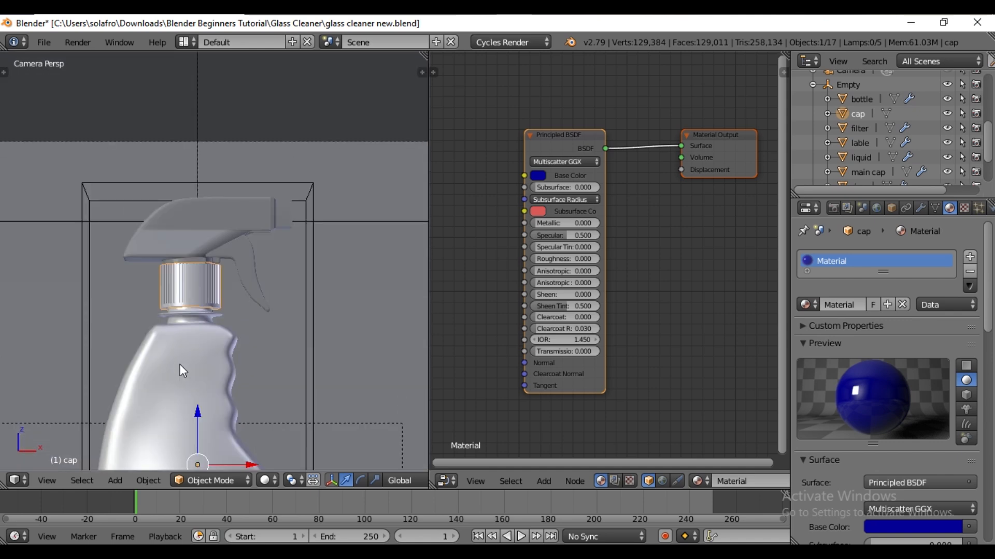
key("ctrl+b")
left_click_drag(130, 223, 270, 359)
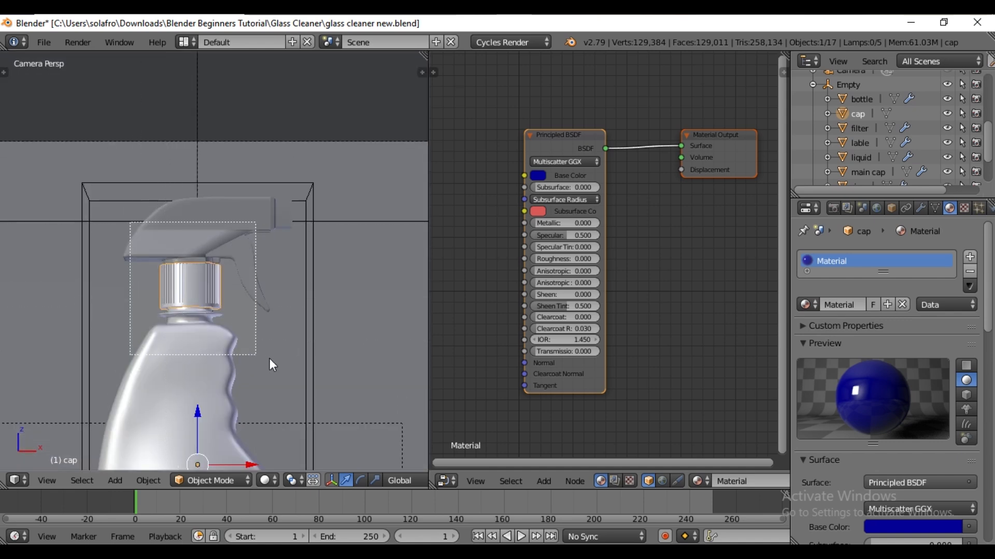
left_click(267, 480)
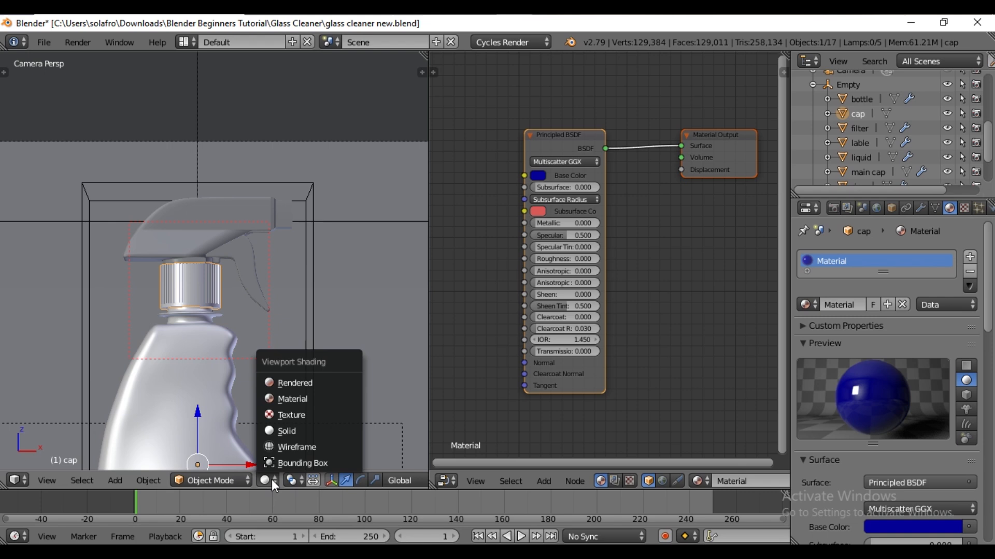
left_click(283, 386)
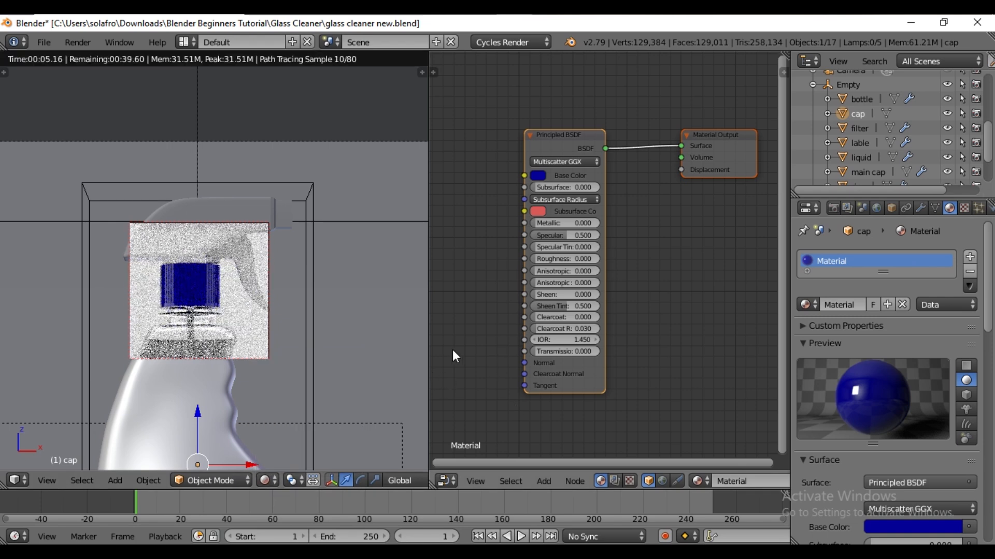
Step: Set the cap material's roughness to 0.3 and rename the material Cap
left_click(553, 259)
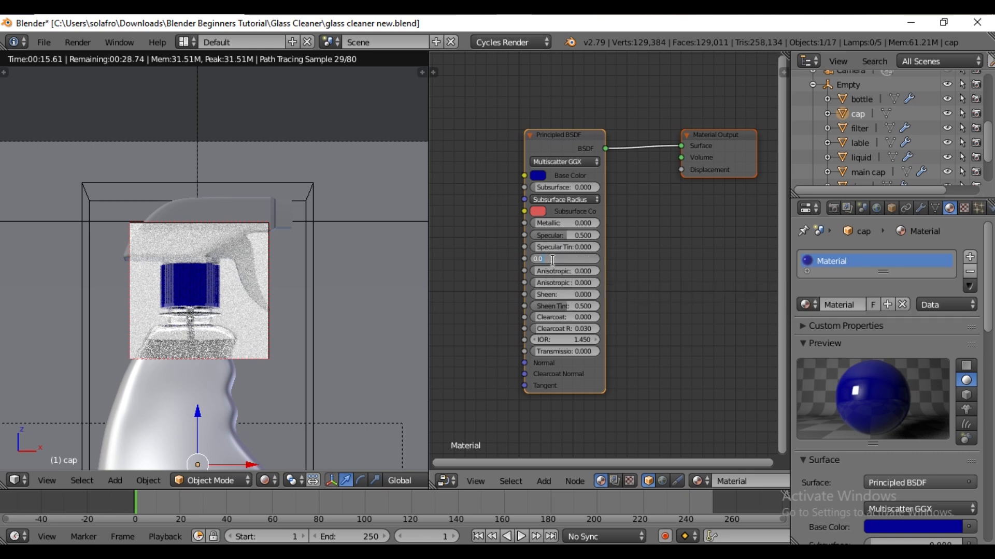
type(".3")
key("Return")
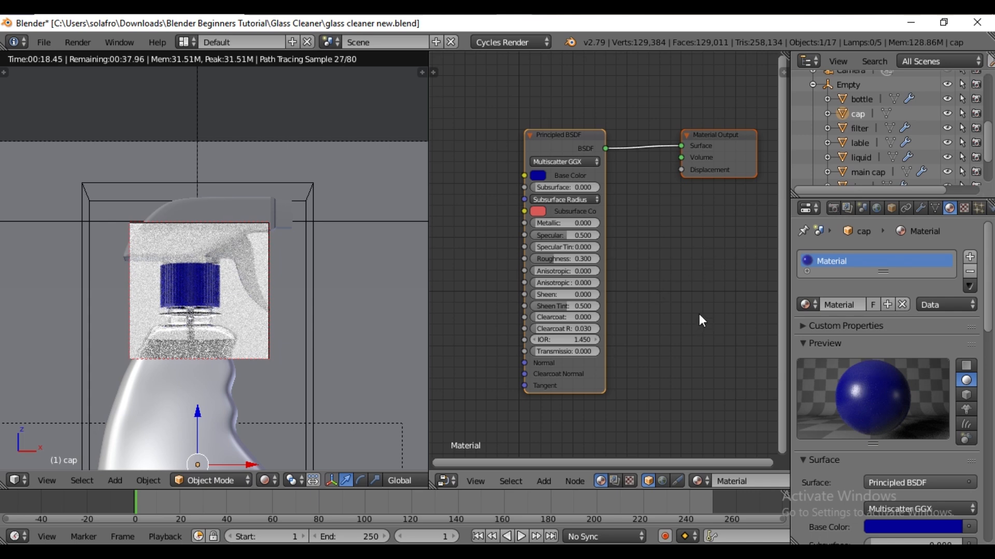
left_click(851, 305)
type("Cap")
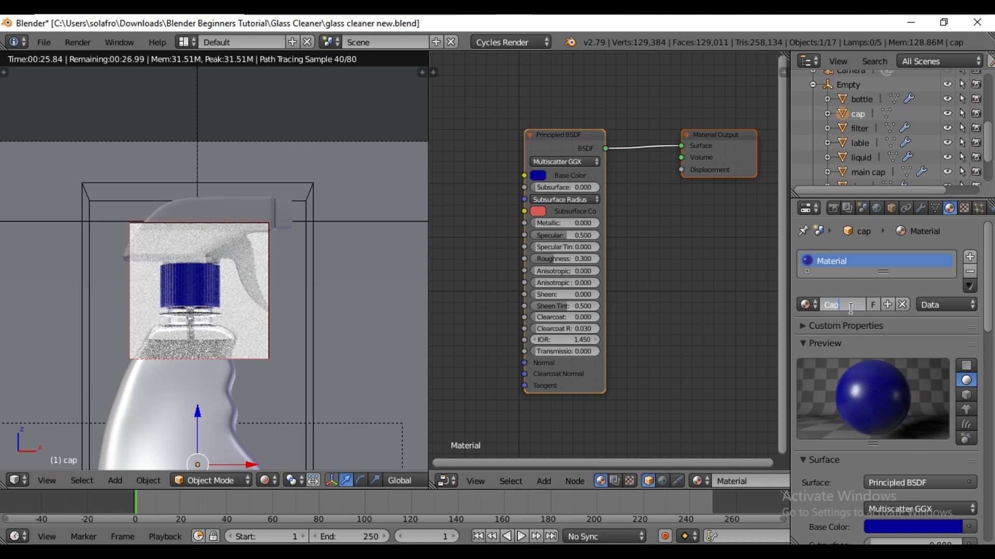
key("Return")
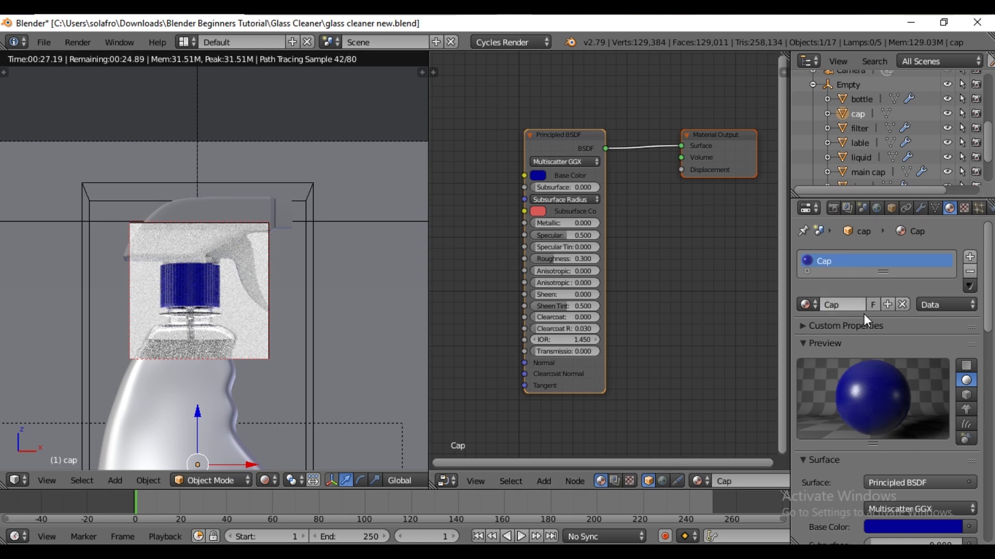
Step: Select the filter object and redraw the render border around the sprayer's nozzle end
left_click(871, 130)
key("ctrl+b")
left_click_drag(242, 161, 306, 267)
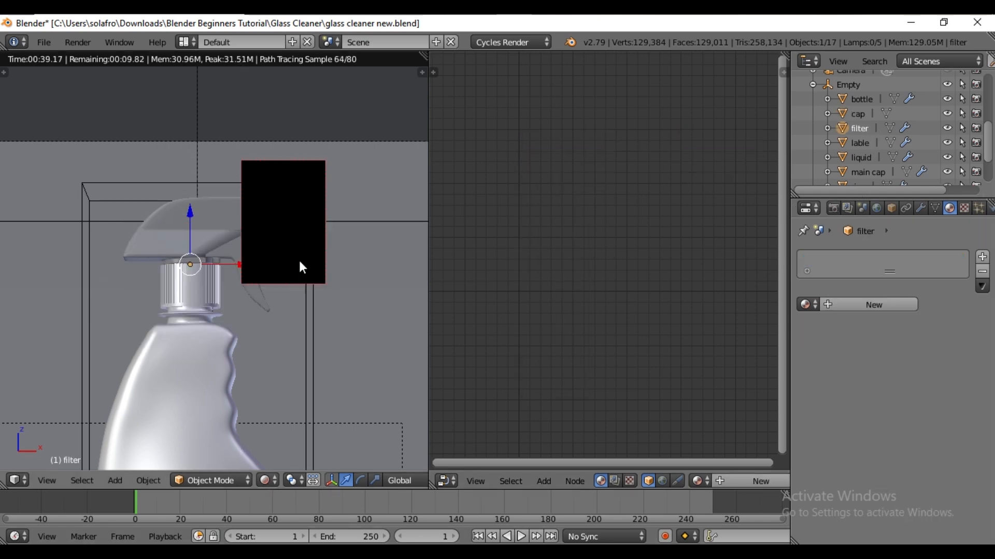
scroll(310, 203, "up", 3)
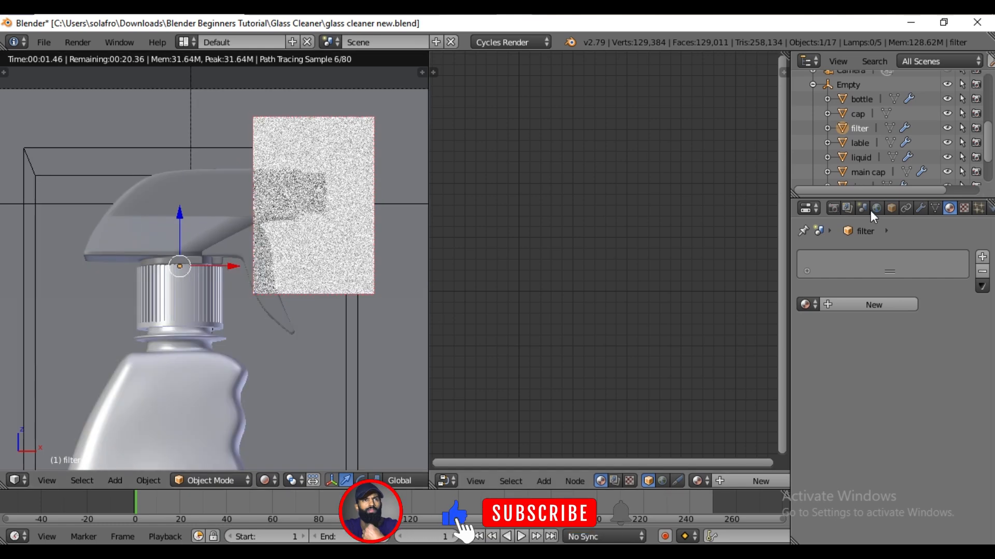
Step: Create a new material named Filter for the filter object
left_click(876, 307)
double_click(844, 305)
type("Filter")
key("Return")
Step: Assign the existing Cap material to the filter object
left_click(806, 305)
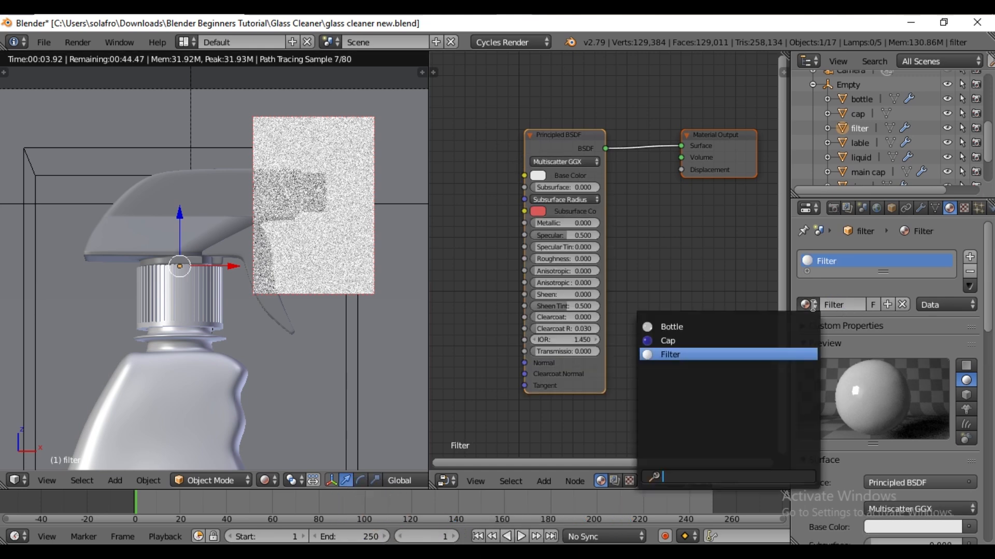
left_click(717, 340)
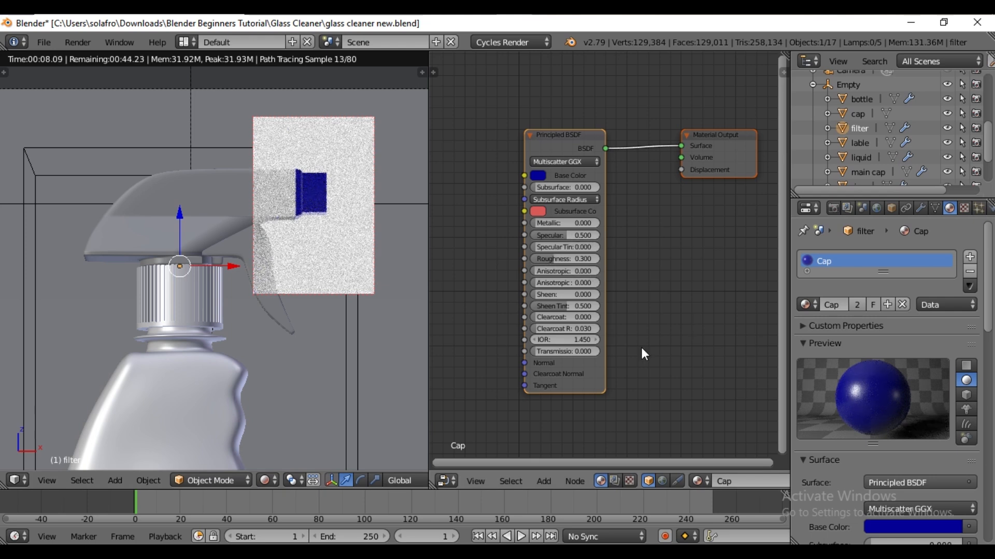
Step: Select the liquid object and redraw the render border around the upper body of the bottle
left_click(859, 143)
left_click(858, 160)
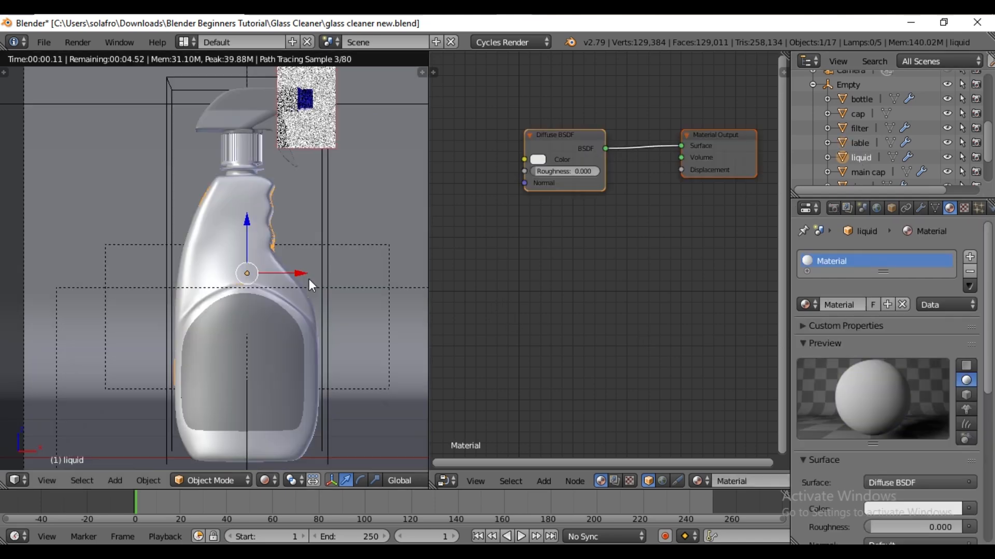
left_click_drag(307, 420, 346, 297)
scroll(269, 270, "up", 3)
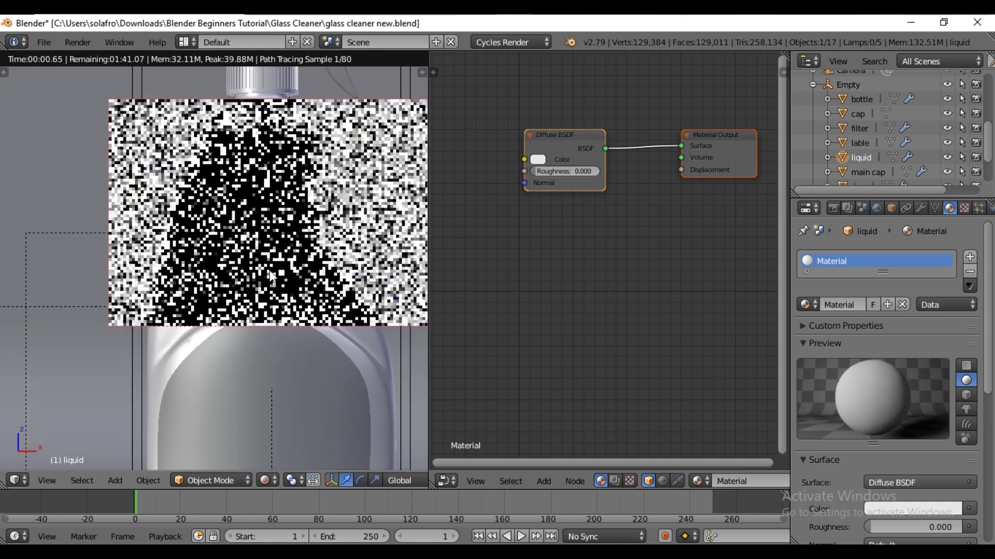
Step: Change the liquid material's surface to Principled BSDF and set its base color to hex C0BCF6
left_click(887, 483)
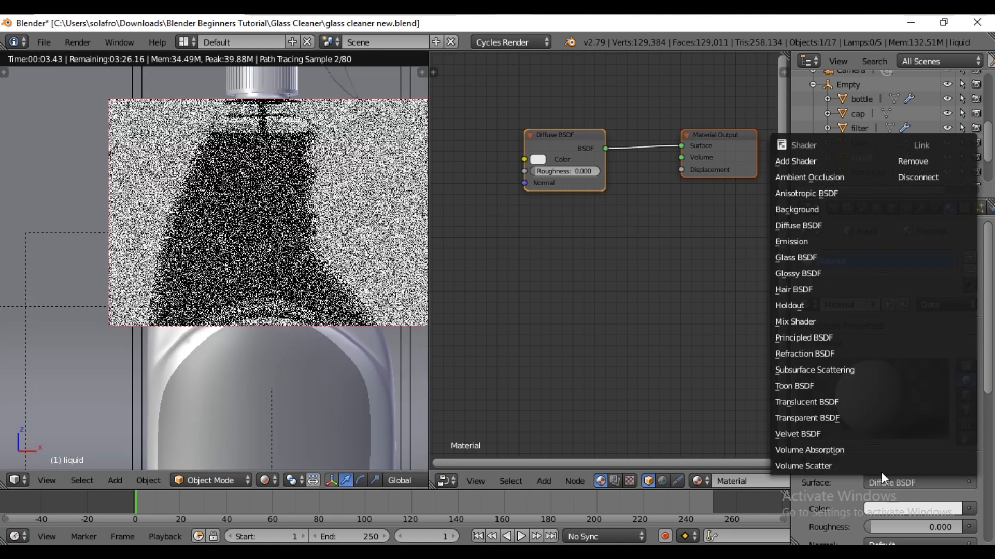
left_click(800, 339)
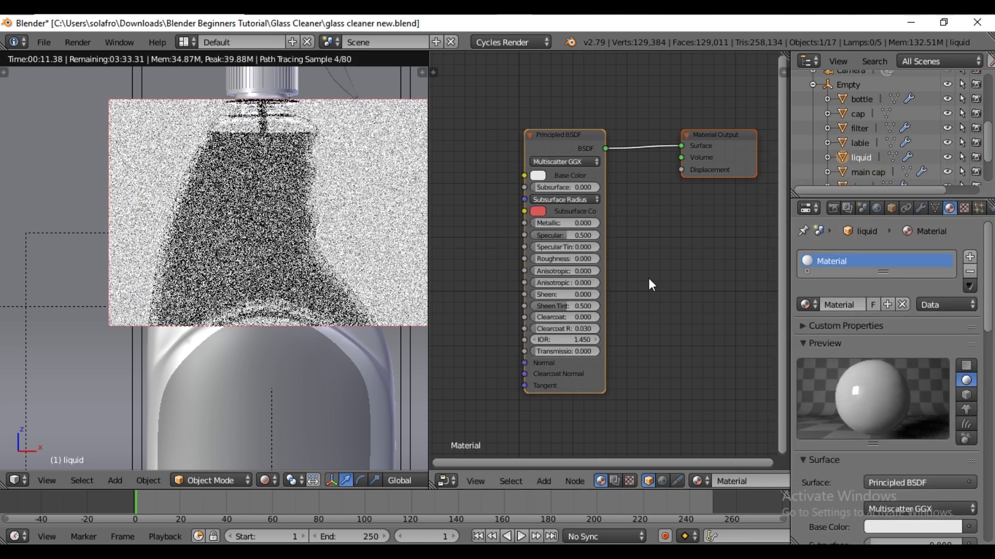
left_click(538, 175)
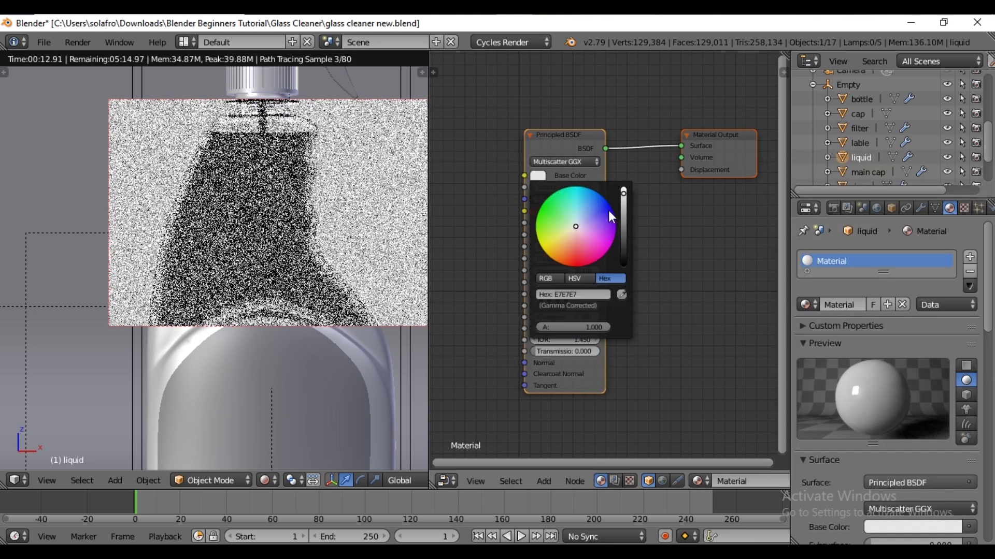
left_click(601, 210)
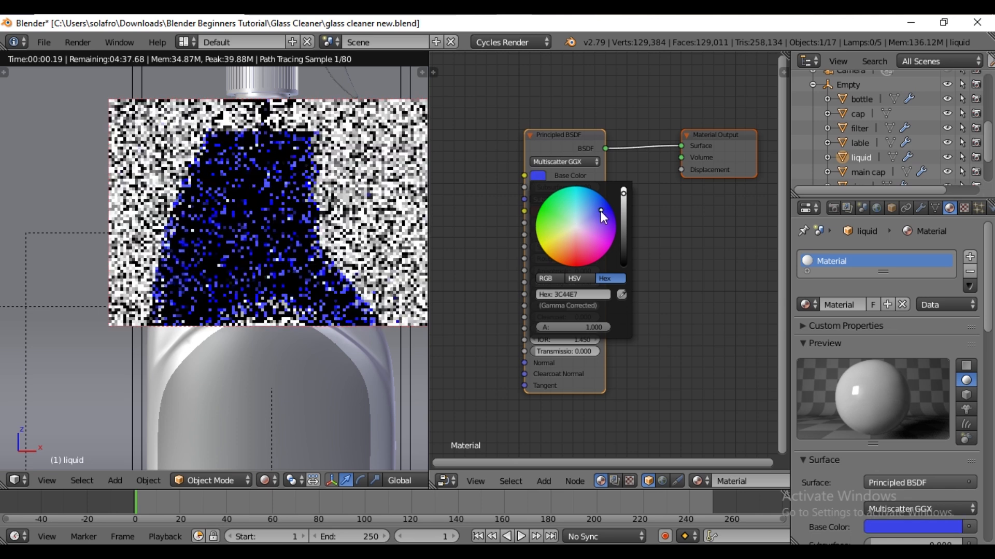
left_click(585, 293)
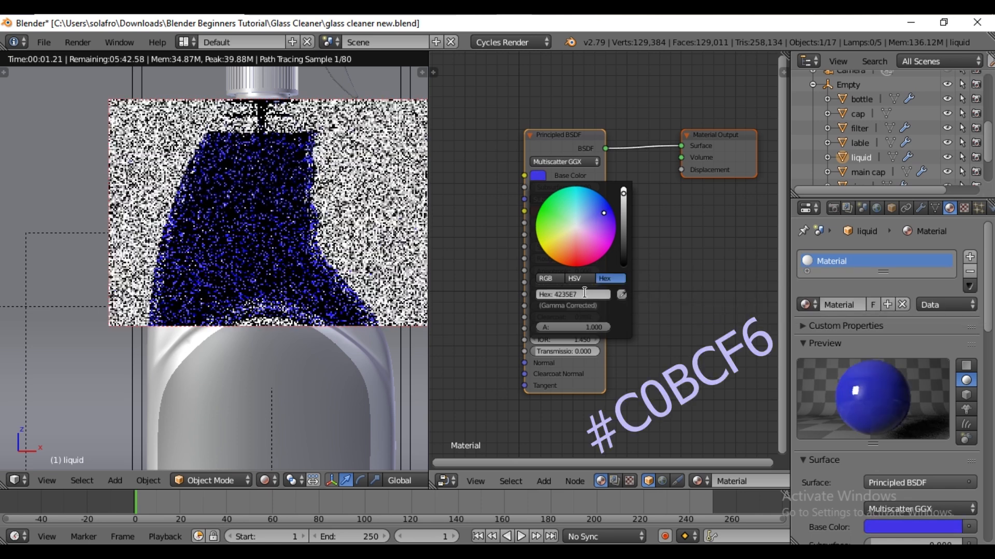
type("c0bcf6")
key("Return")
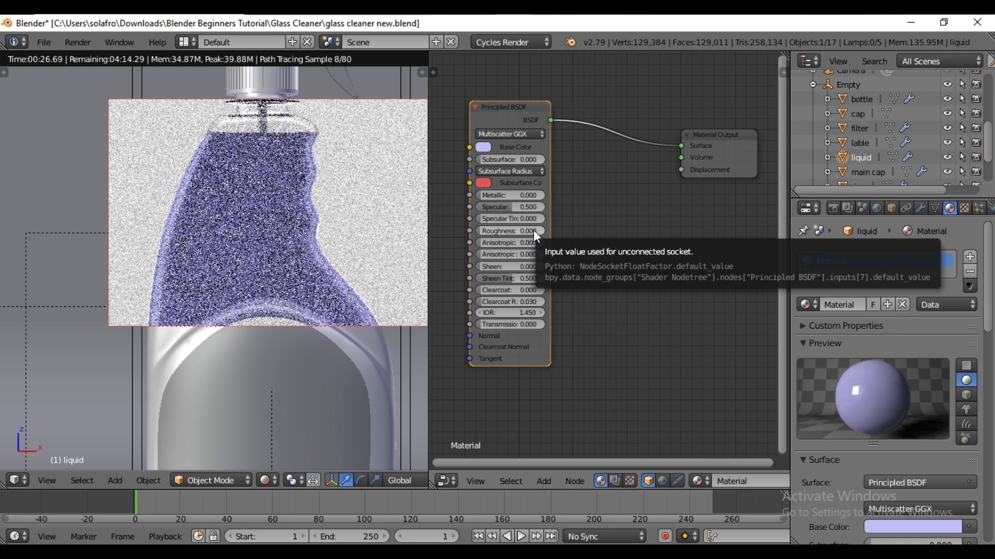
Step: Set the IOR of the liquid's Principled BSDF to 1.3
left_click(519, 312)
type("1.3")
key("Return")
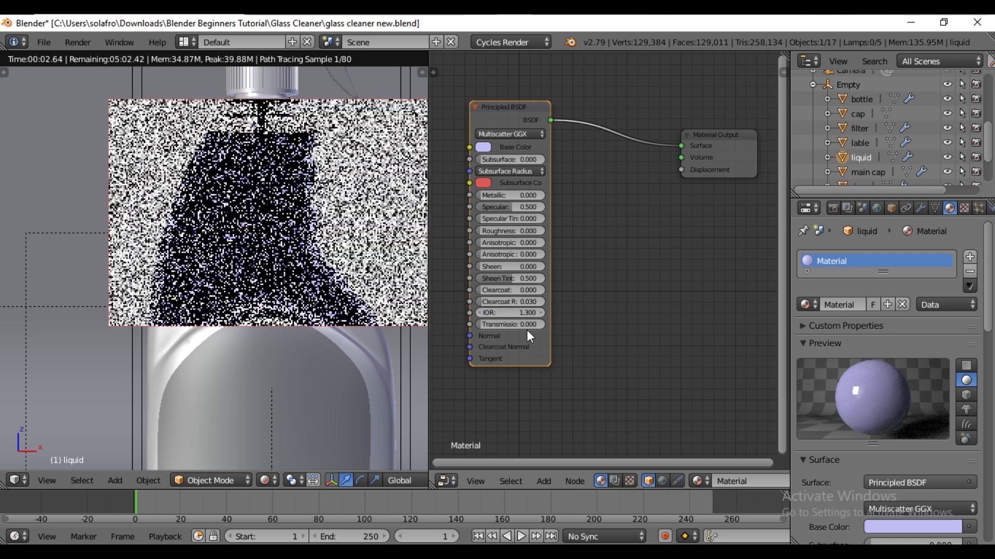
Step: Add a Volume Absorption shader node and connect it to the Volume input of the Material Output
key("shift+a")
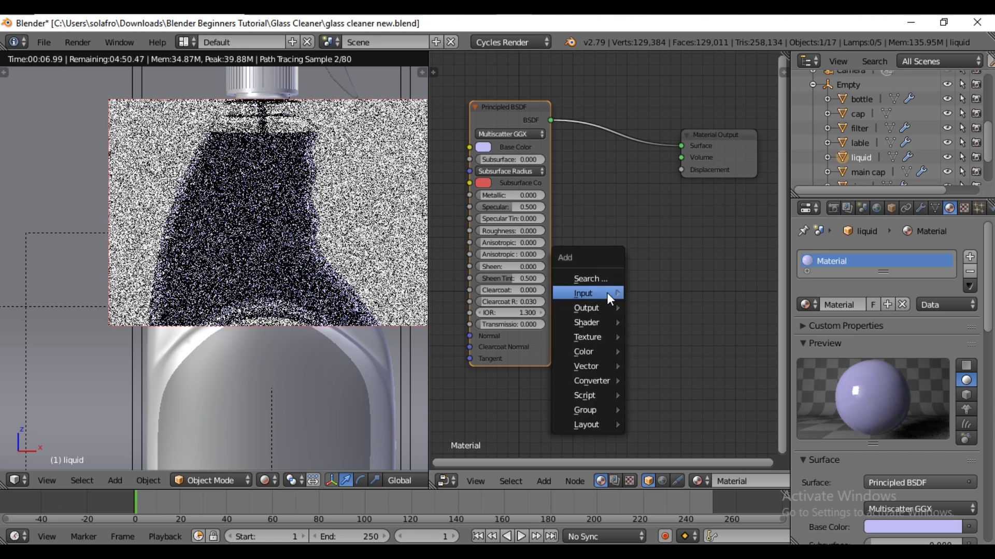
mouse_move(590, 323)
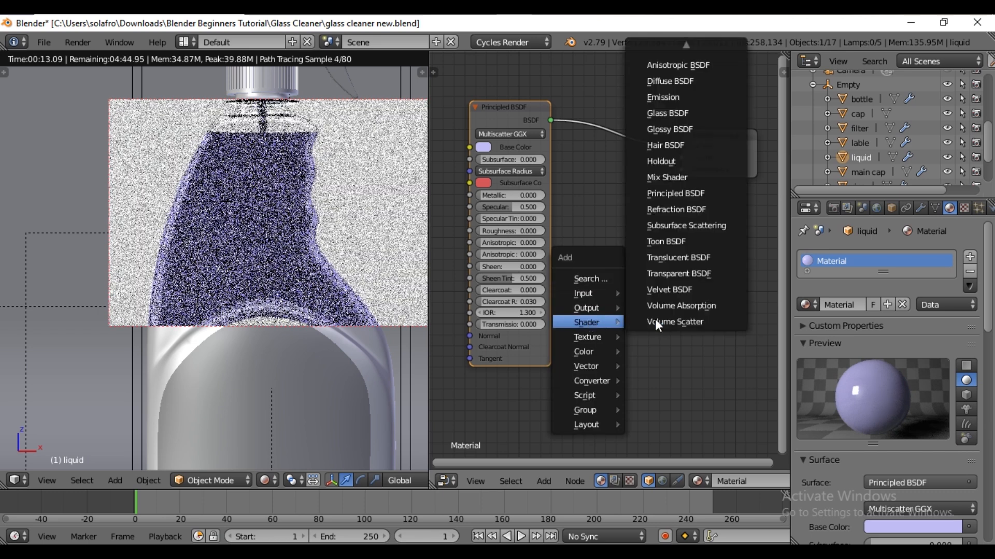
left_click(681, 305)
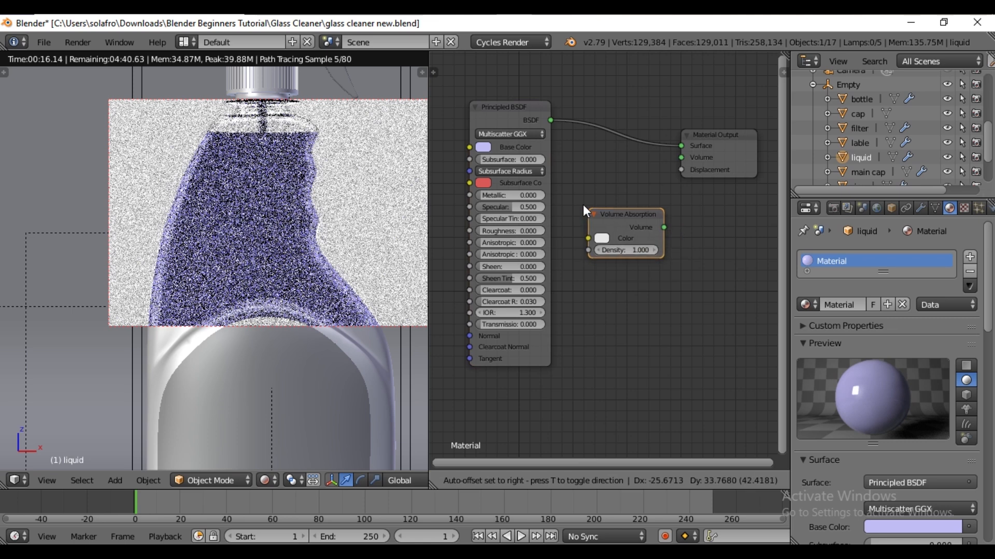
left_click(581, 203)
left_click_drag(657, 220, 680, 158)
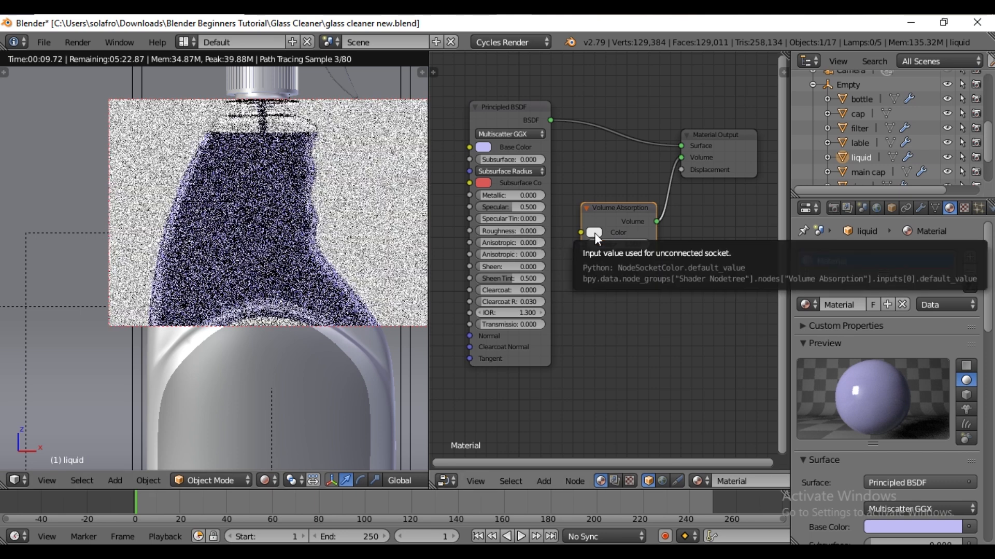
Step: Set the Volume Absorption color to hex 0000ED
left_click(595, 233)
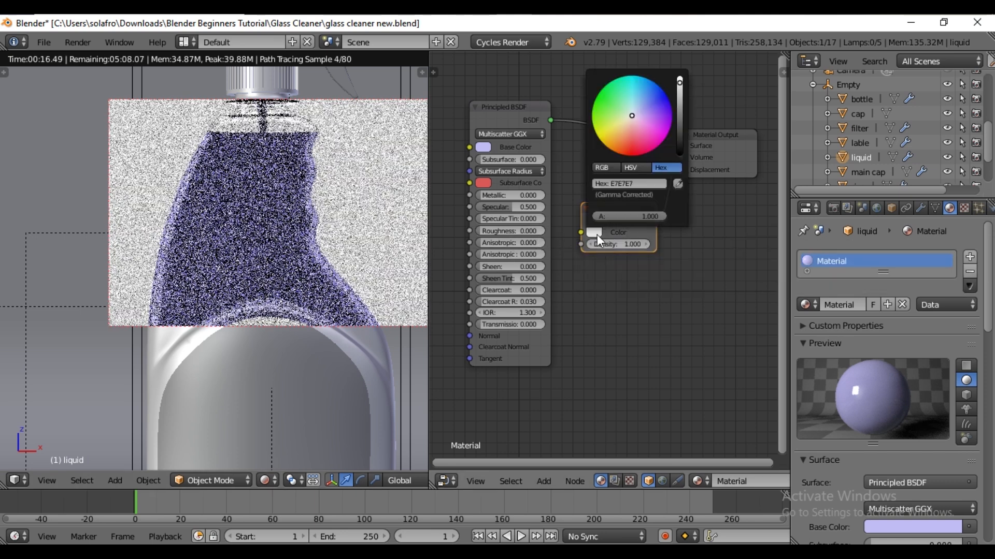
left_click(656, 97)
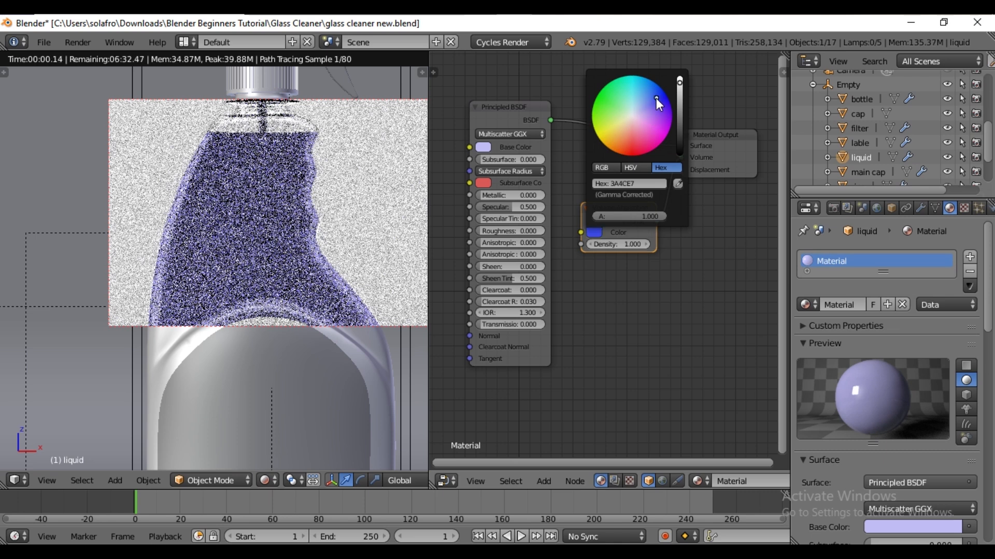
left_click(627, 183)
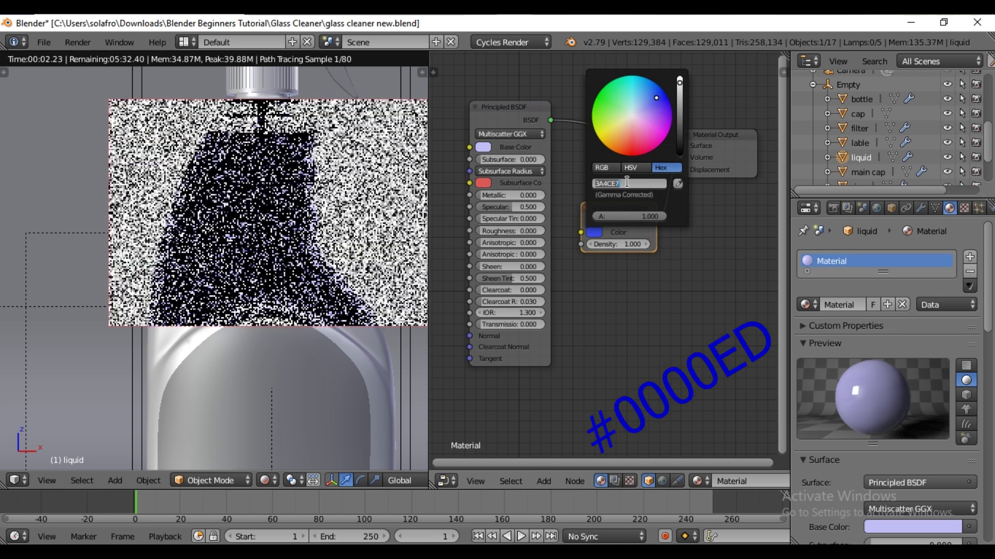
type("0000ed")
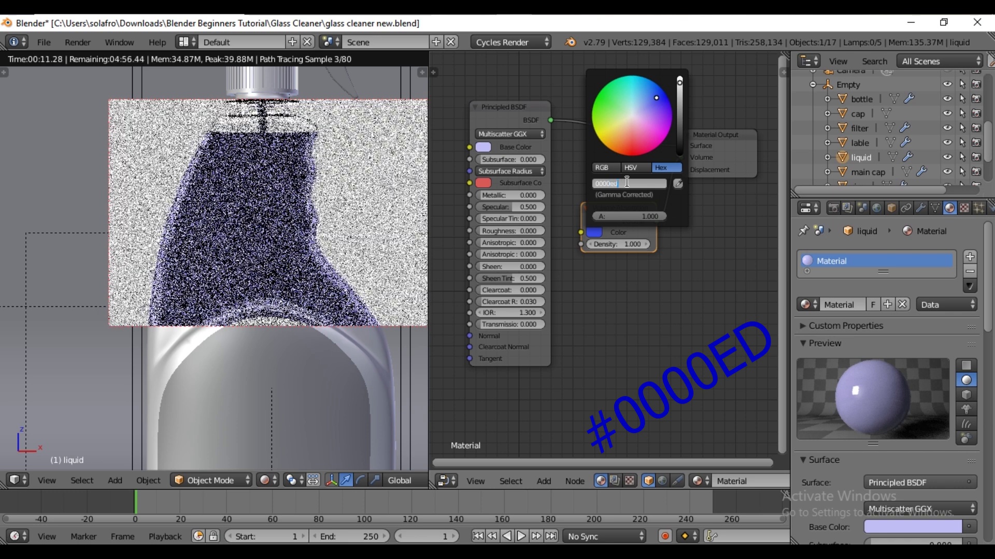
key("Return")
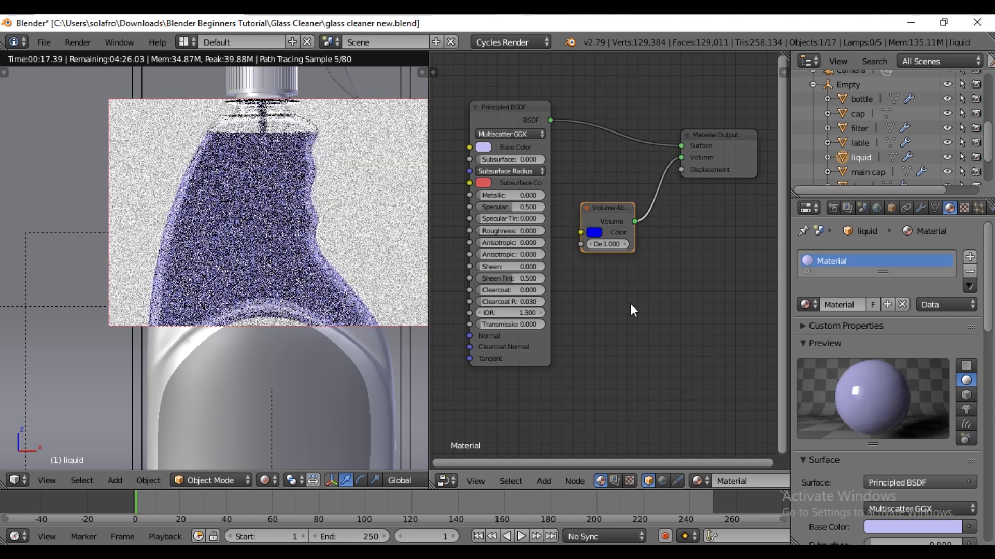
Step: Switch the viewport to Solid shading and set the Principled BSDF's transmission to 1
left_click(265, 479)
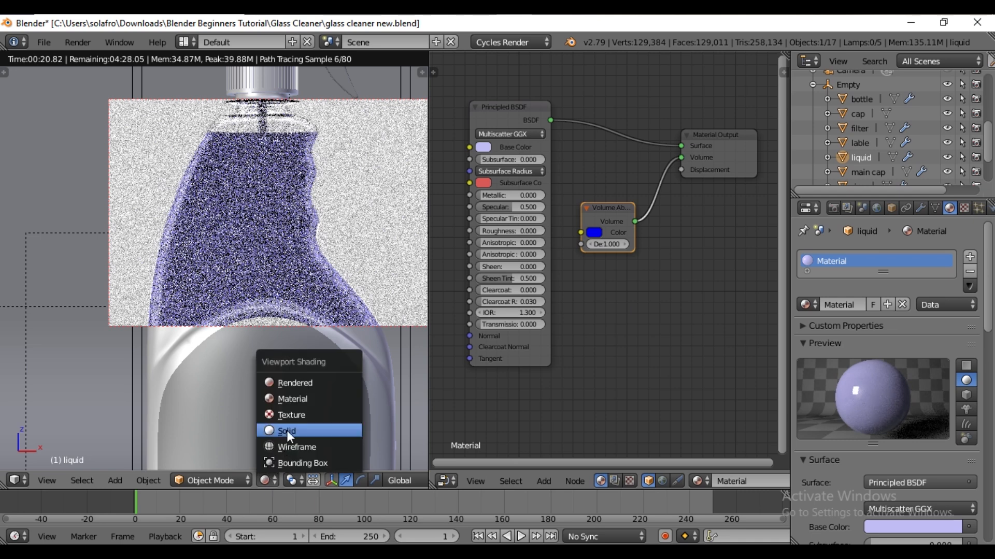
left_click(287, 430)
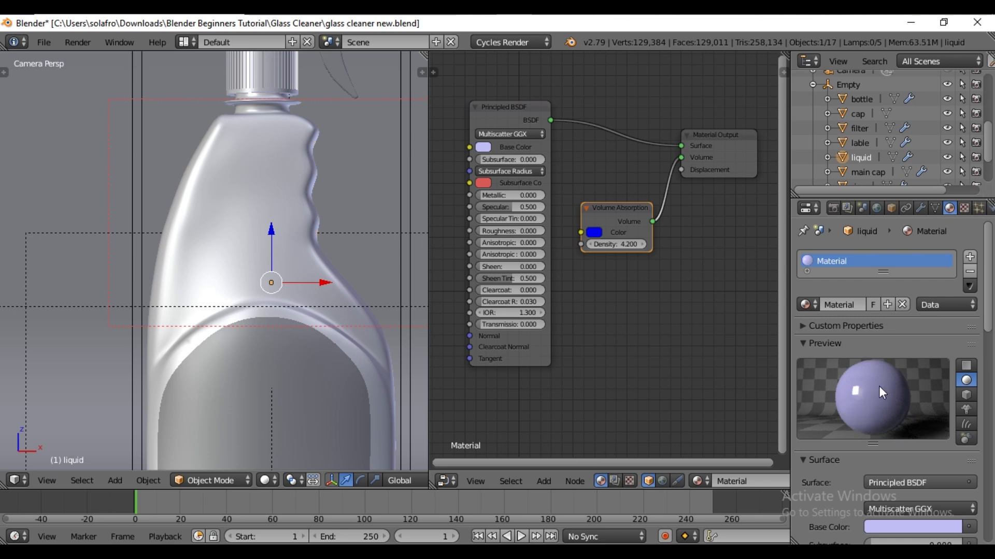
left_click(514, 325)
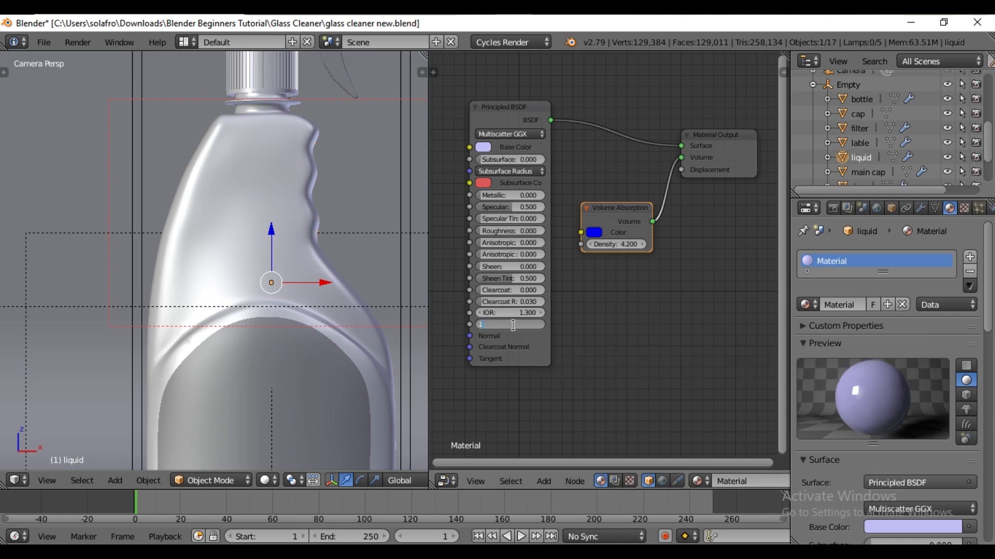
type("1")
key("Return")
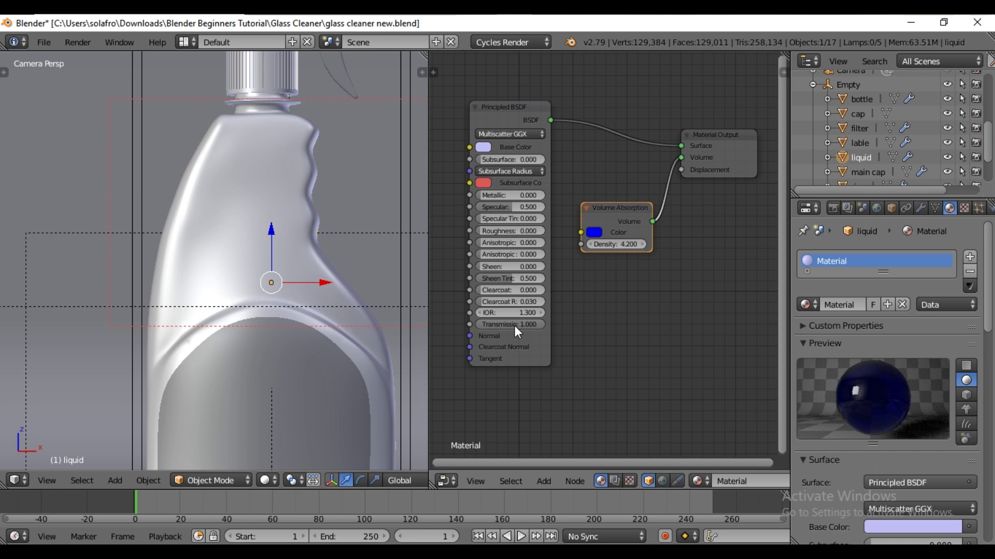
Step: Try a Volume Absorption density of 1 for the liquid
left_click(615, 245)
type("1")
key("Return")
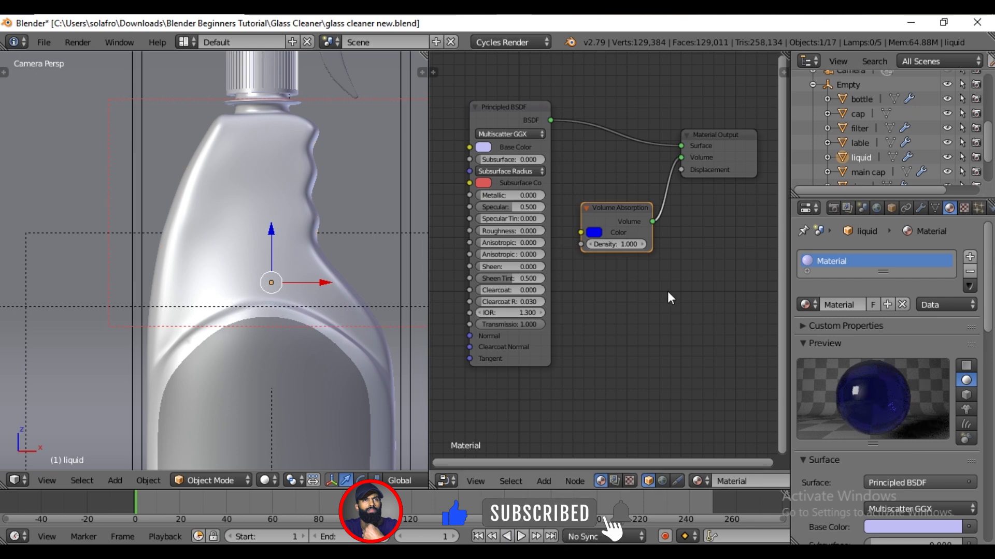
Step: Set the Volume Absorption density to 8 and return the viewport to Rendered shading
left_click(626, 244)
type("8")
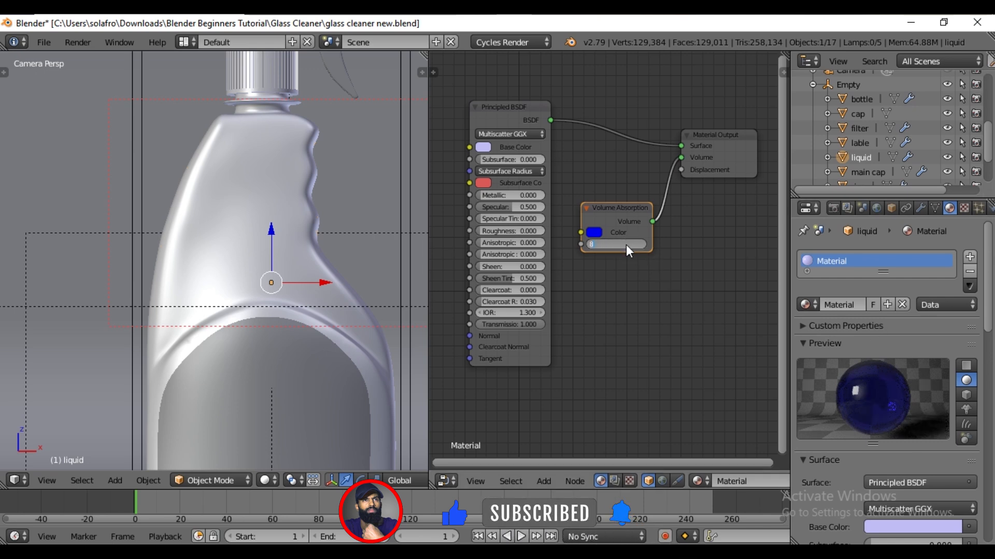
key("Return")
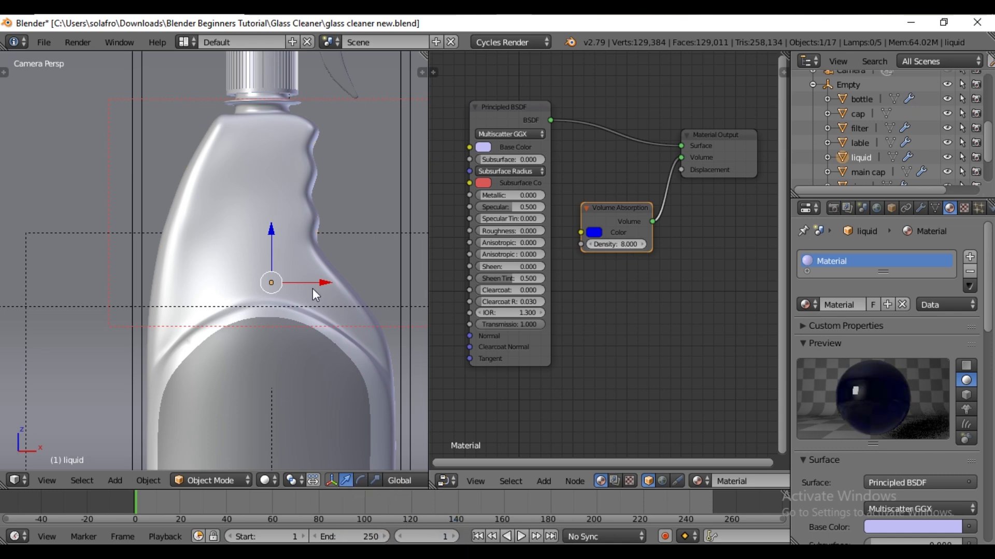
left_click(264, 481)
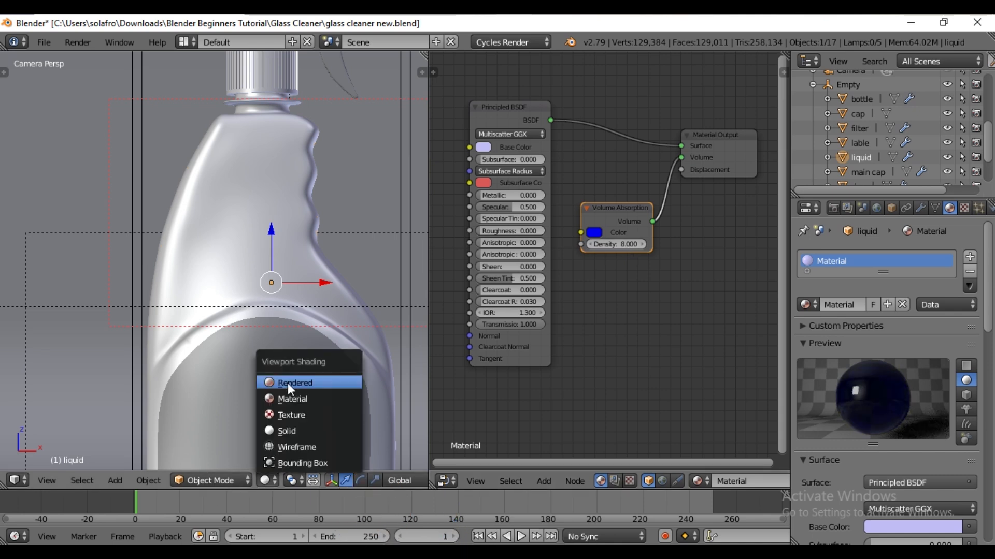
left_click(288, 383)
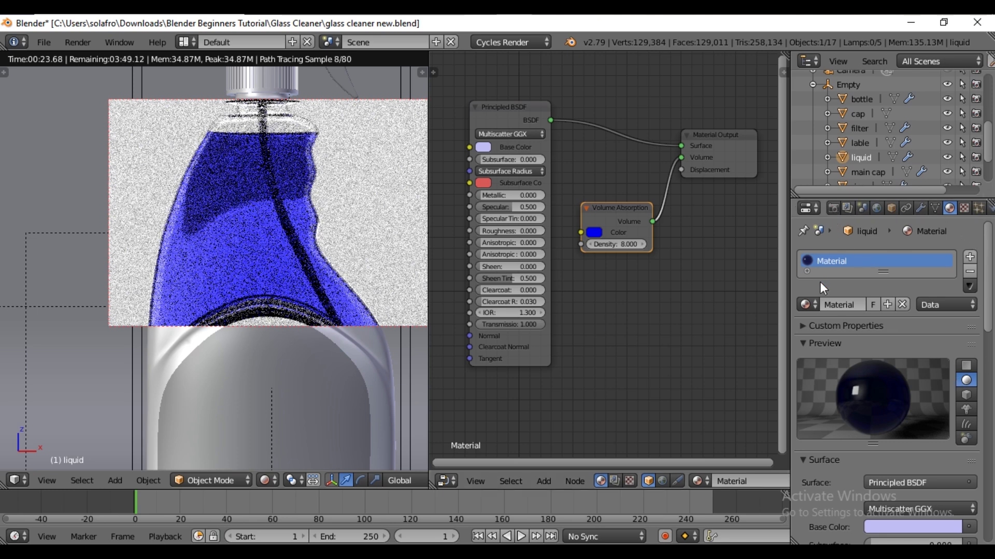
Step: Set the scene's color management view transform to Filmic and its look to High Contrast
left_click(862, 209)
scroll(817, 419, "down", 3)
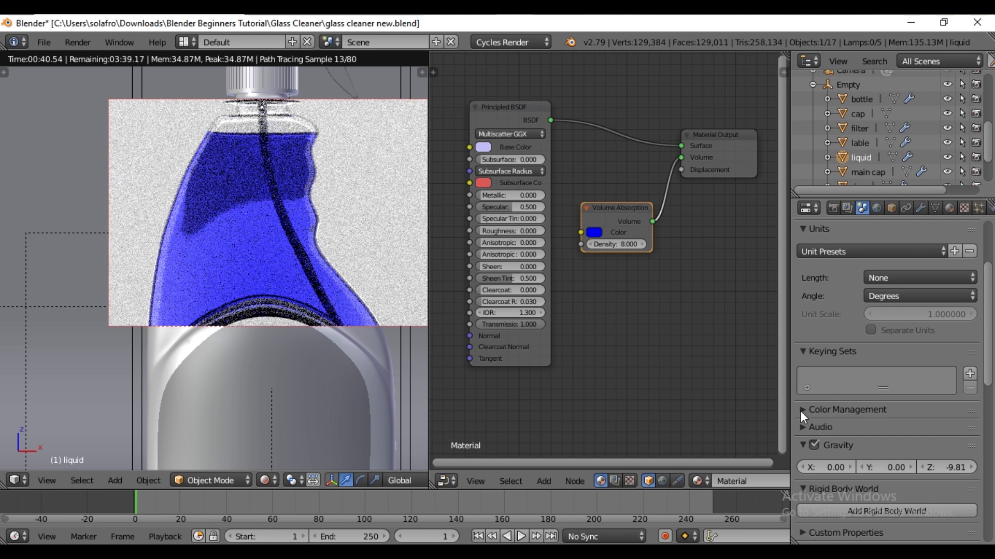
left_click(801, 411)
scroll(833, 471, "down", 2)
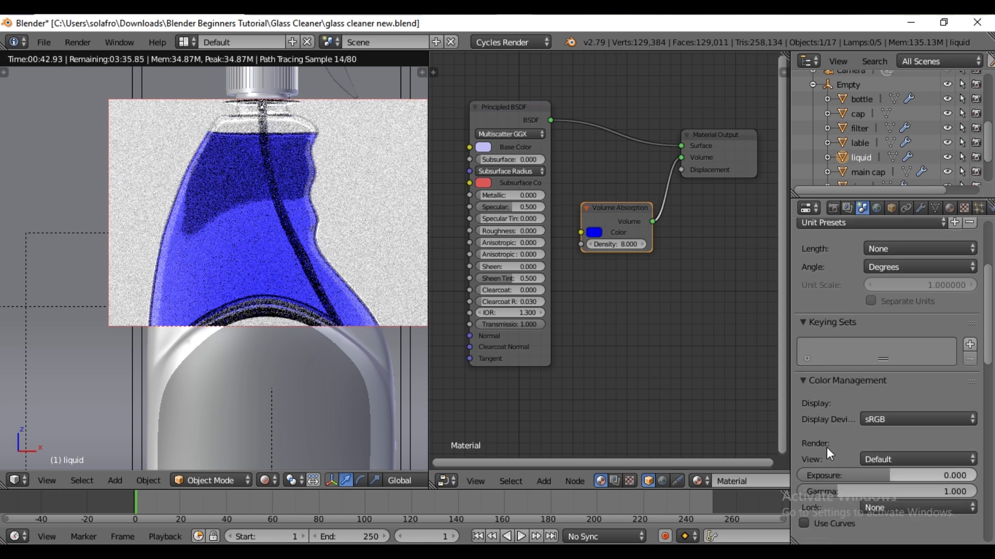
left_click(909, 457)
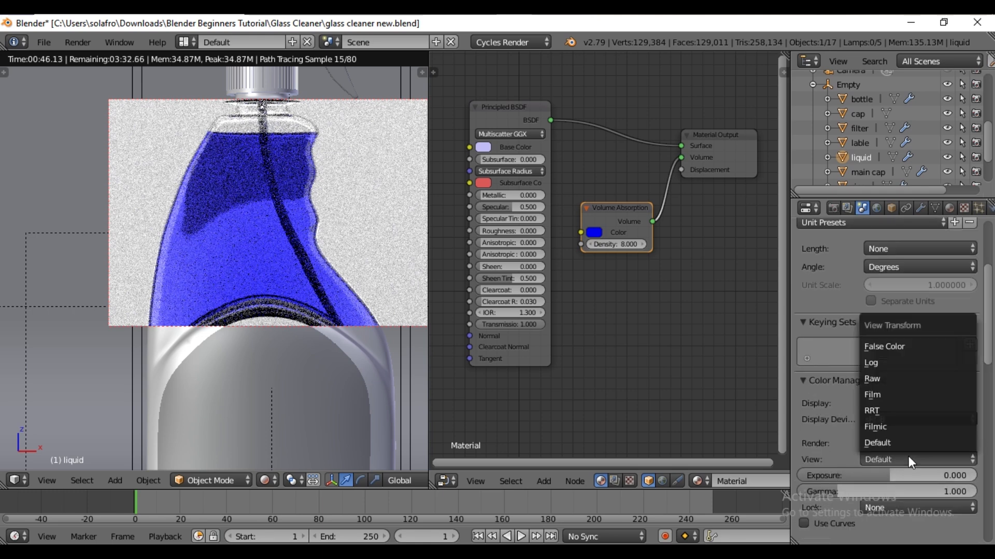
left_click(897, 426)
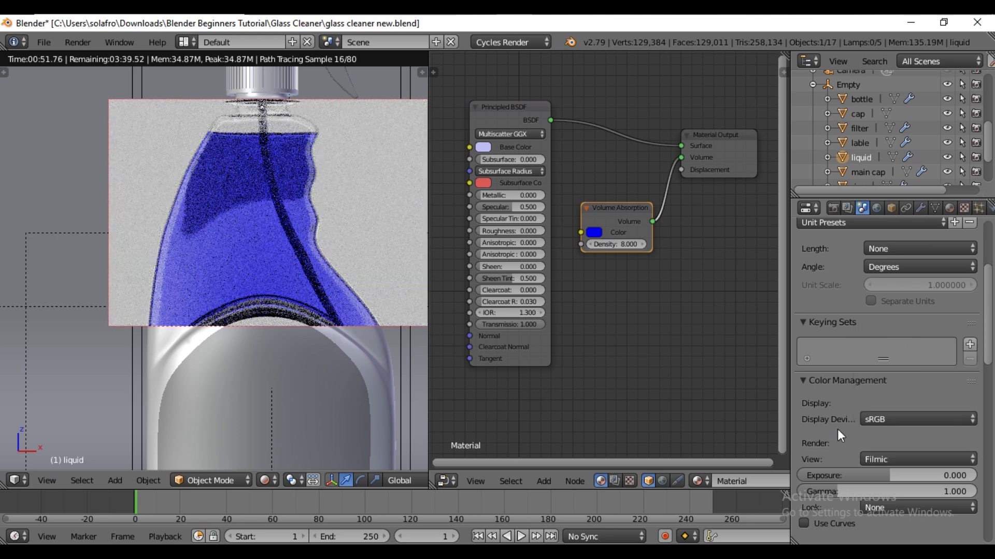
scroll(838, 435, "down", 4)
left_click(890, 451)
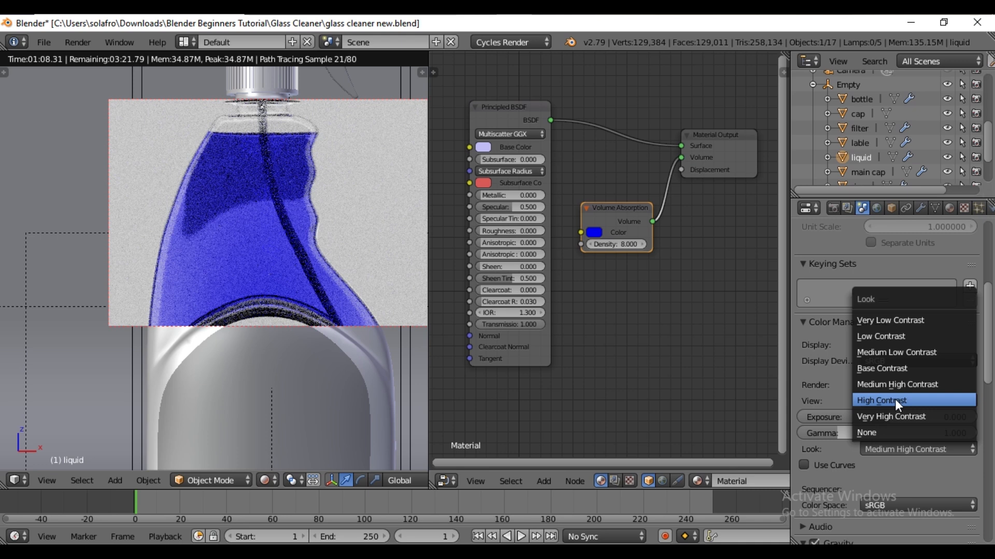
left_click(894, 400)
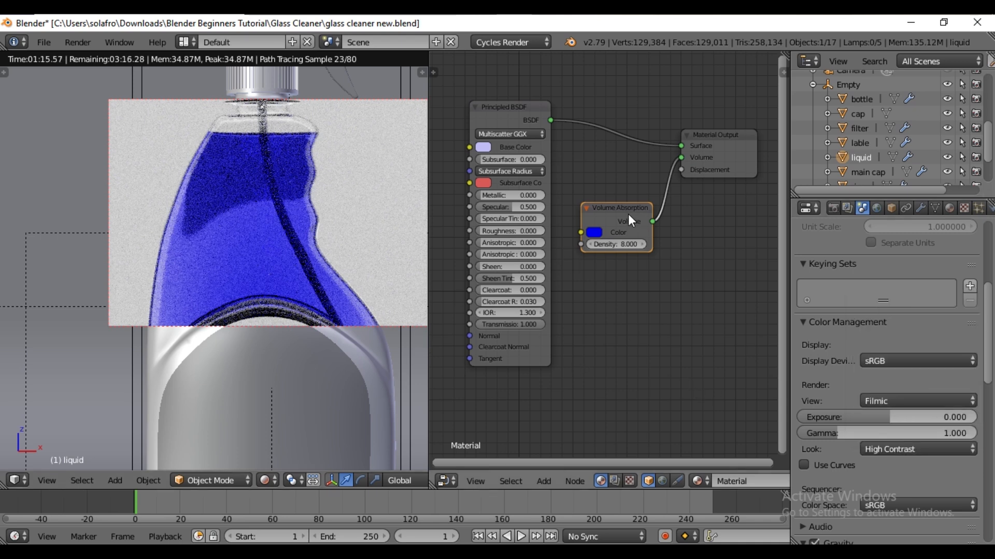
Step: Create a new material named Main cap with a Principled BSDF surface on the main cap, using Solid viewport shading
left_click(868, 170)
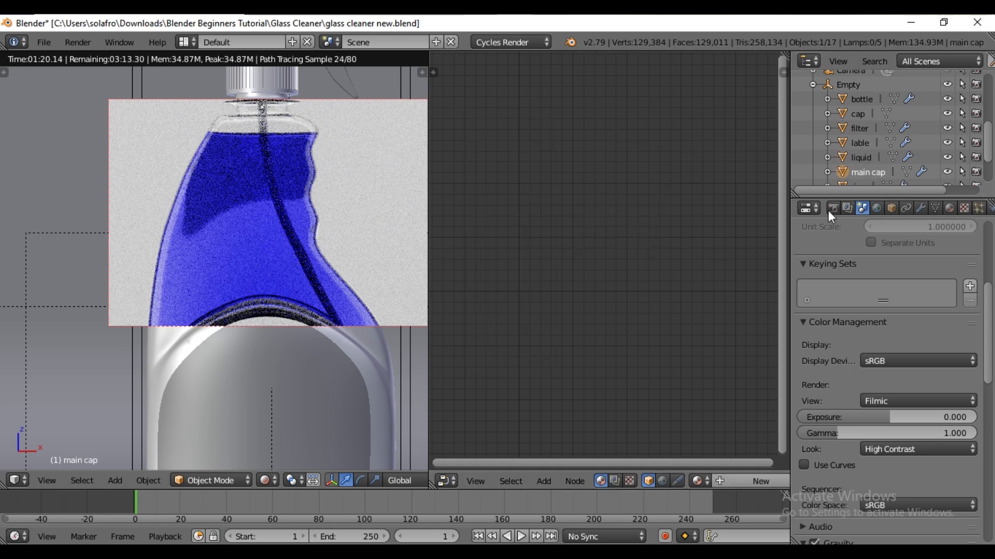
left_click(950, 209)
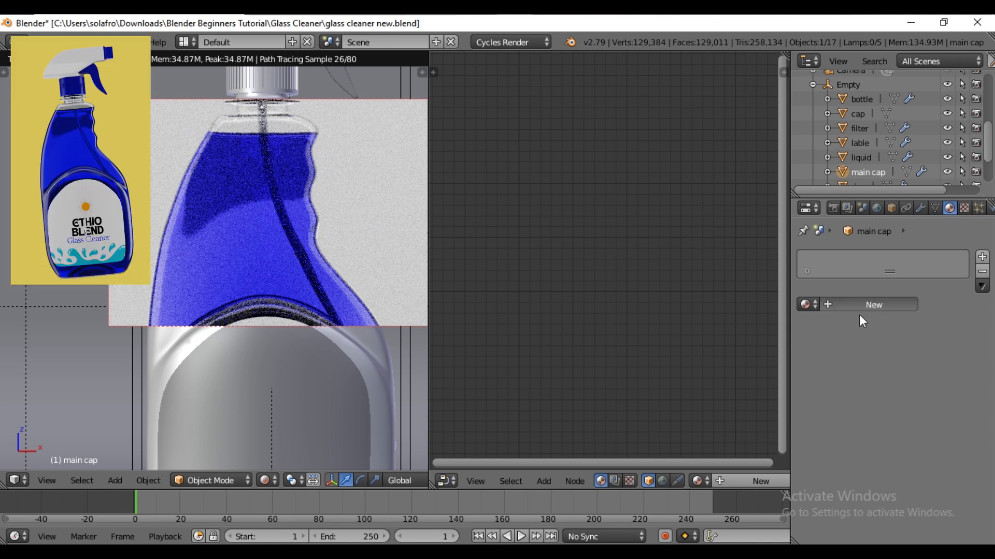
left_click(837, 307)
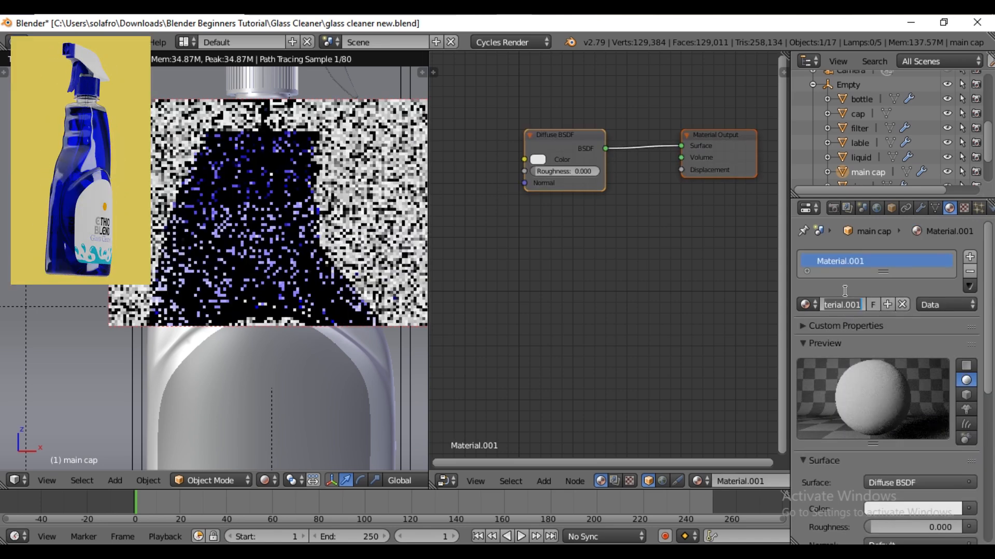
left_click(268, 480)
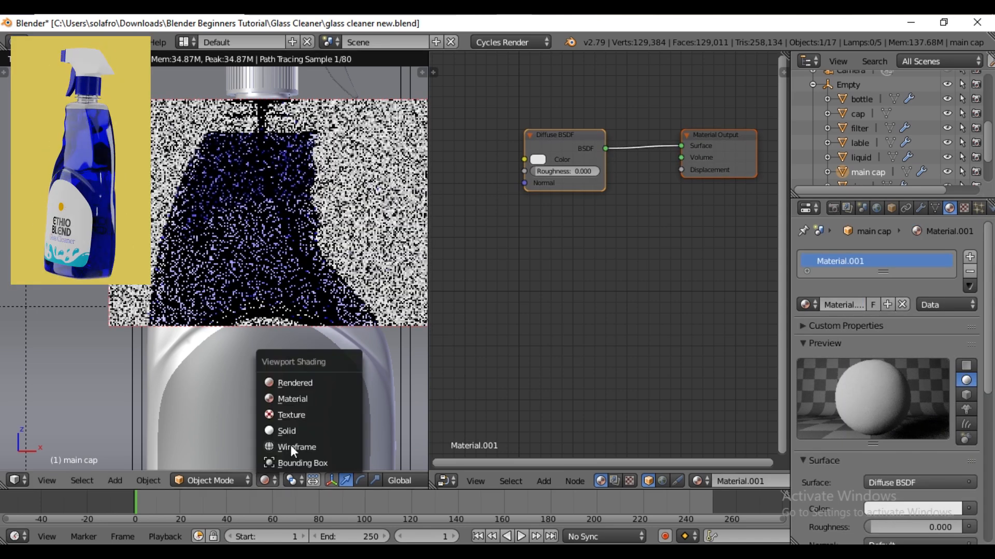
left_click(300, 432)
left_click(841, 305)
type("Main cap")
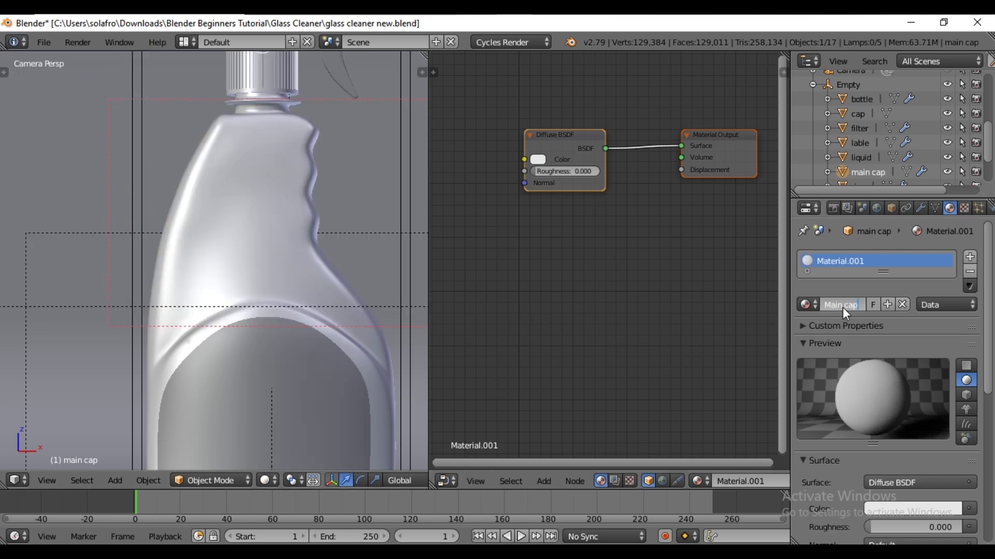
key("Return")
left_click(943, 483)
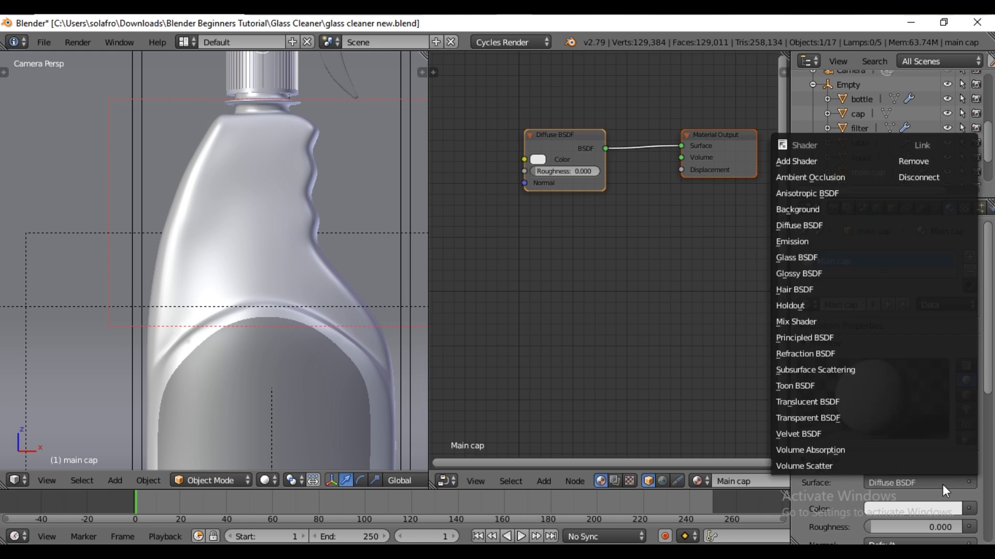
left_click(829, 338)
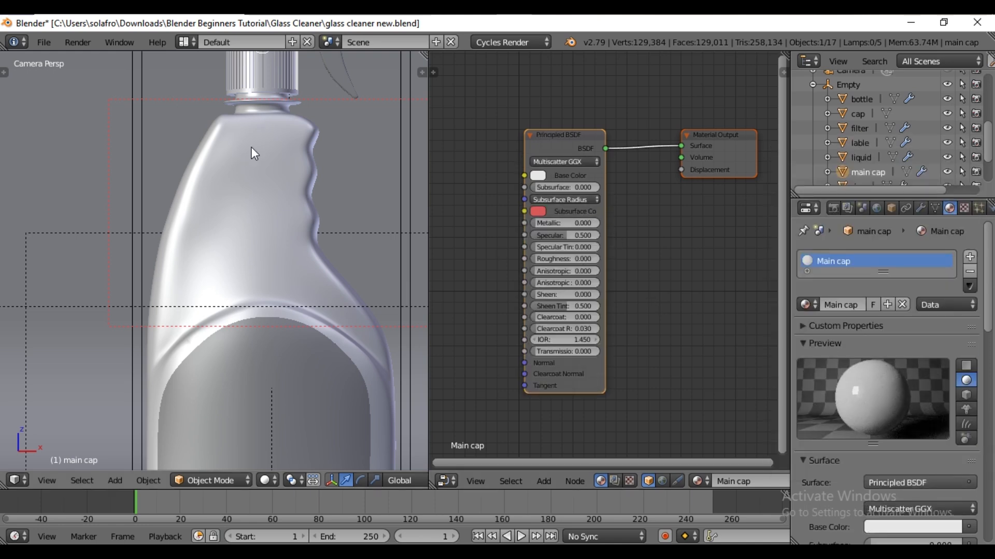
Step: Frame the spray head with a new render border and switch the viewport to Rendered shading
middle_click_drag(258, 168, 231, 318, "shift")
middle_click_drag(209, 180, 216, 201, "shift")
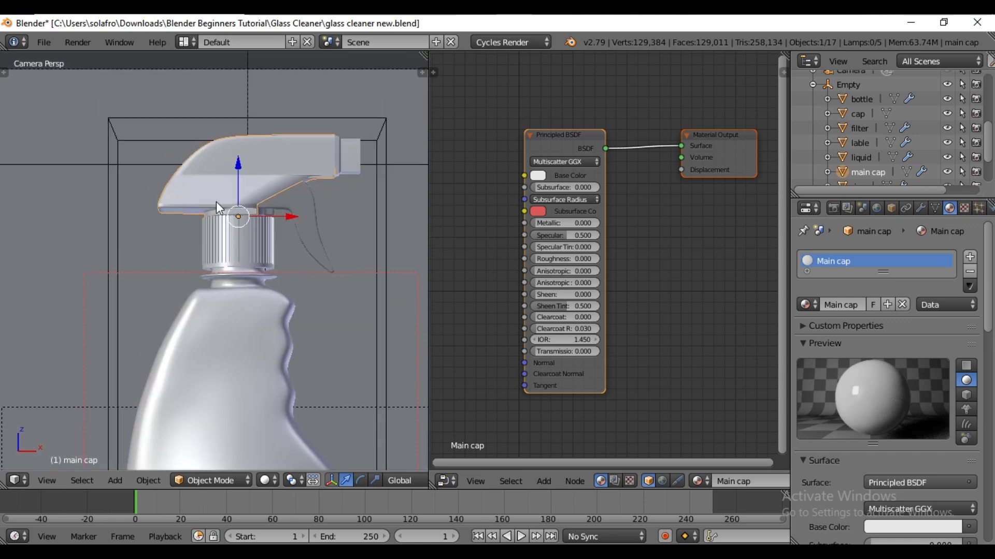
key("ctrl+b")
left_click_drag(134, 92, 382, 228)
left_click(267, 480)
left_click(298, 382)
Step: Set the Main cap material's base color to white and its roughness to 0.3
left_click(538, 176)
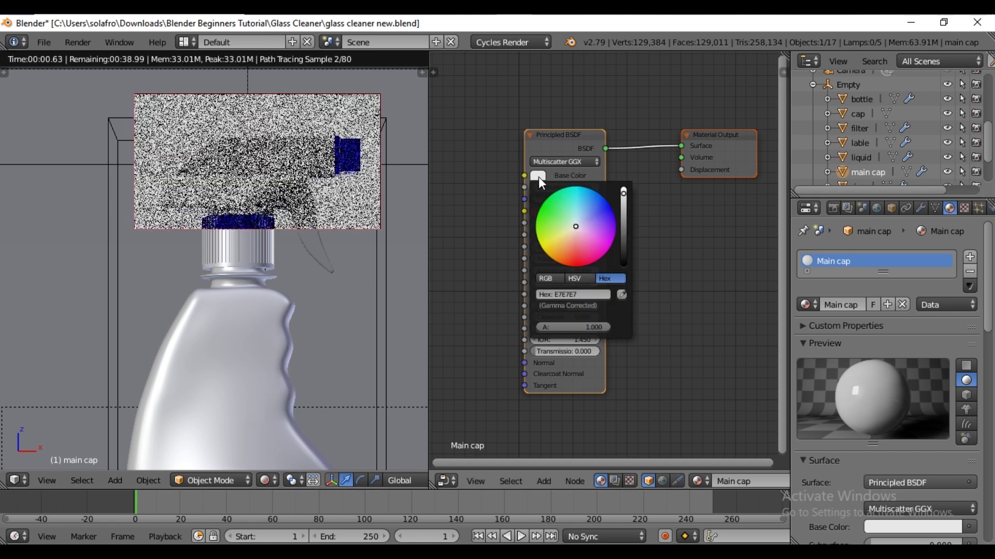
scroll(539, 176, "up", 1)
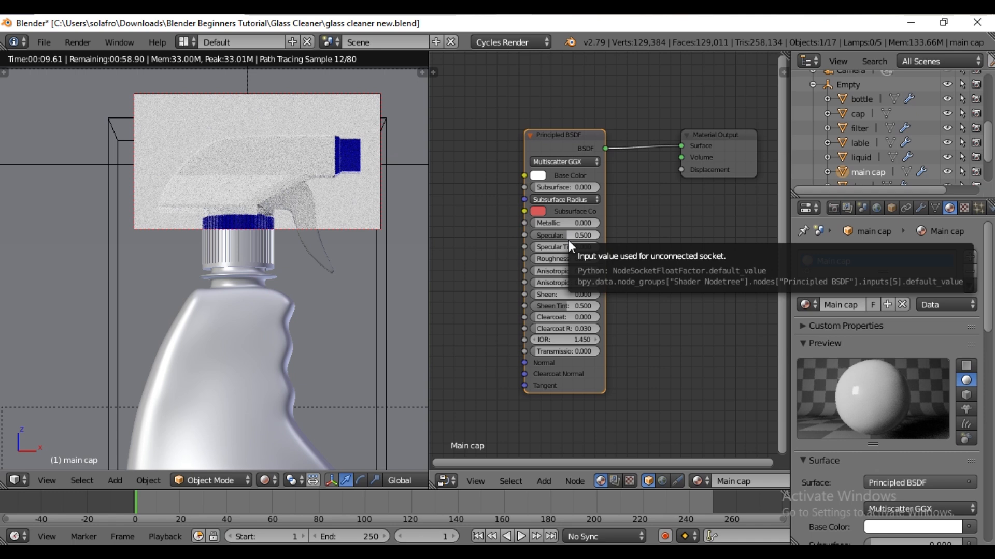
left_click(567, 258)
type("0.0")
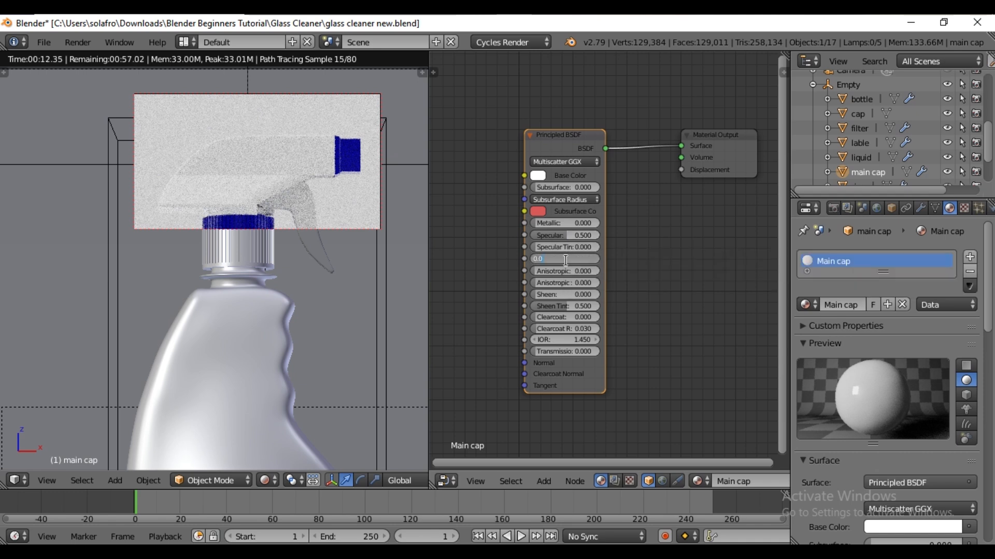
key("Return")
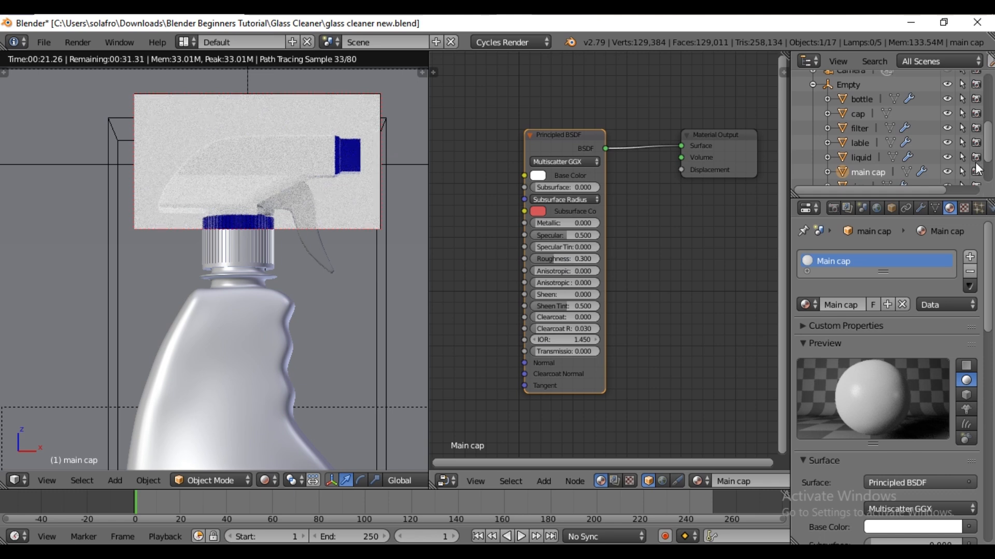
Step: Select the ring object and limit the viewport render border to the area around the ring beneath the spray head
scroll(922, 159, "down", 2)
left_click(858, 134)
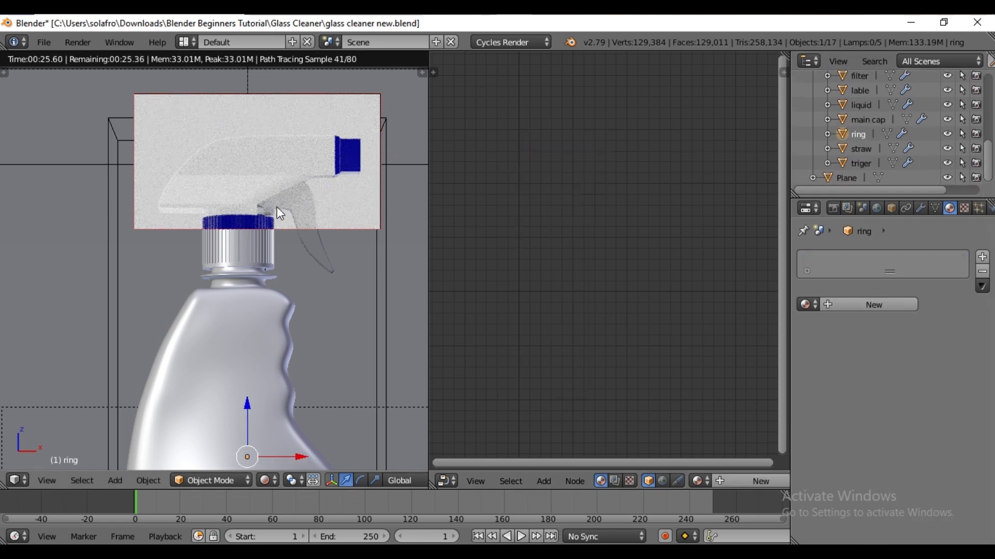
scroll(276, 210, "up", 8)
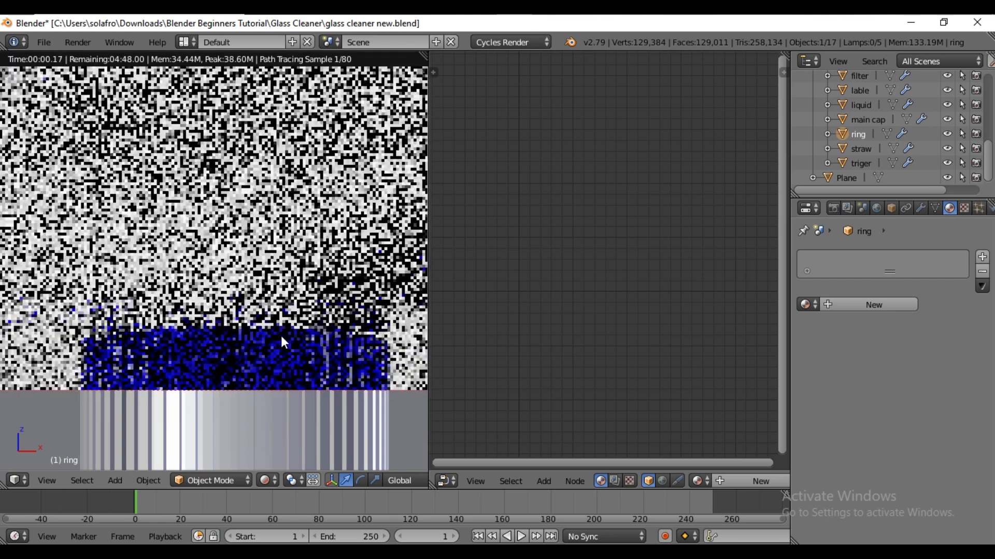
middle_click_drag(340, 328, 303, 320, "shift")
key("ctrl+b")
left_click_drag(294, 275, 375, 341)
key("ctrl+b")
left_click_drag(216, 254, 384, 337)
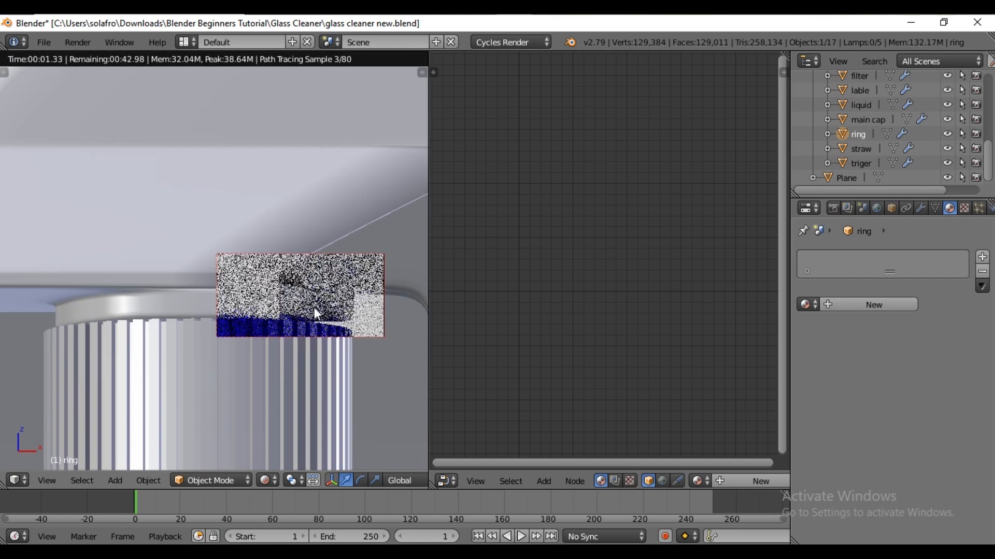
Step: Return the viewport to Solid shading and give the ring a new material named Ring with a Principled BSDF surface
left_click(270, 479)
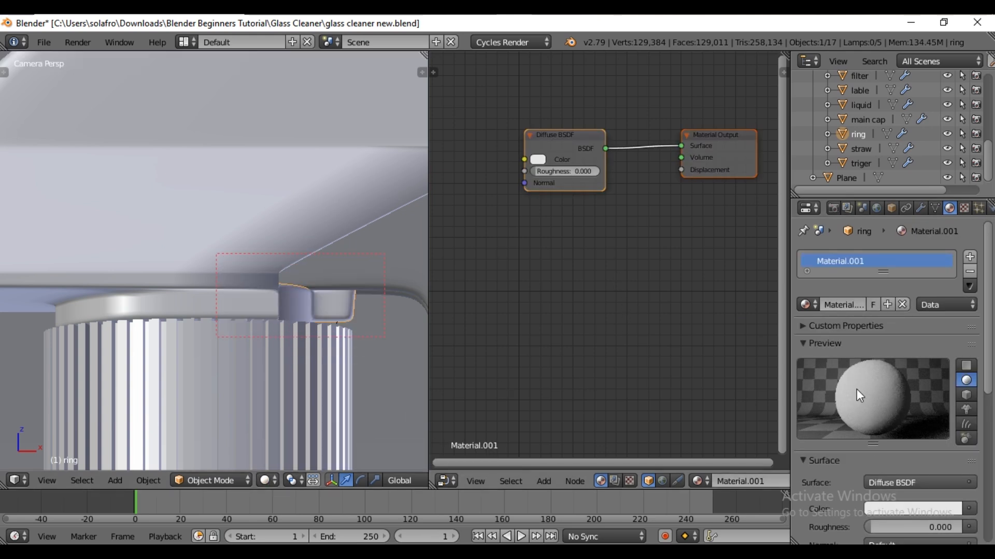
left_click(837, 306)
type("Ring")
key("Return")
left_click(942, 480)
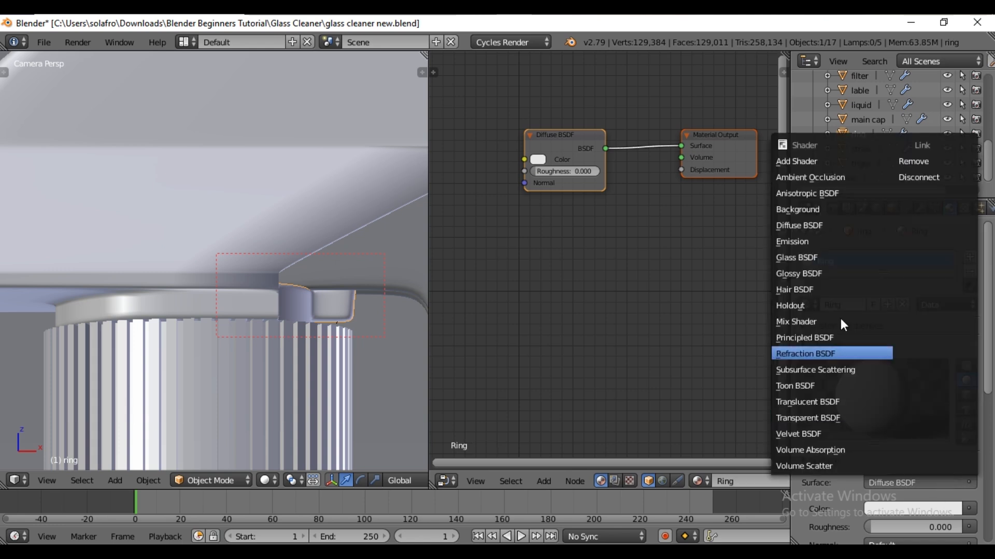
left_click(839, 335)
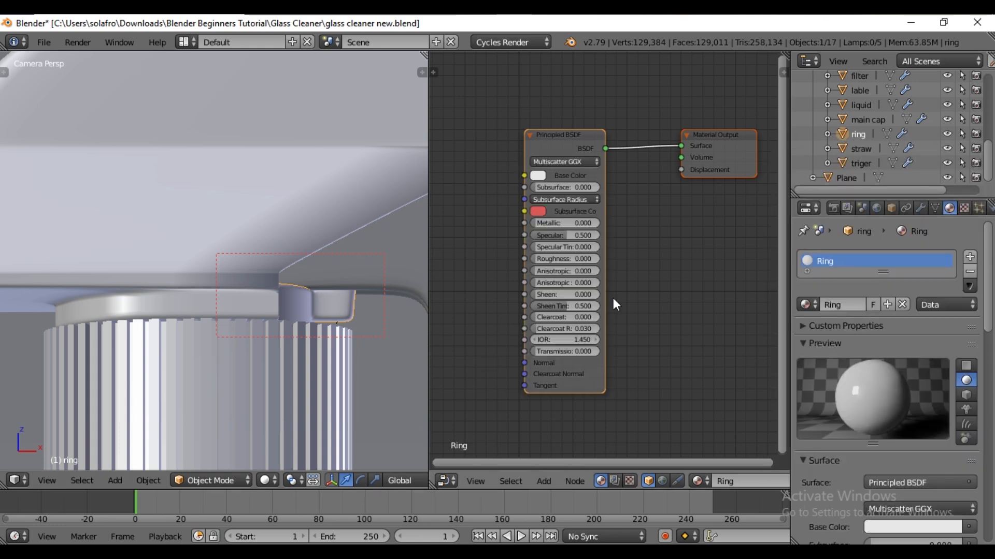
Step: Set the Ring material's base color to hex E7E7E7, its transmission to 0.5 and its roughness to 0.4
left_click(537, 175)
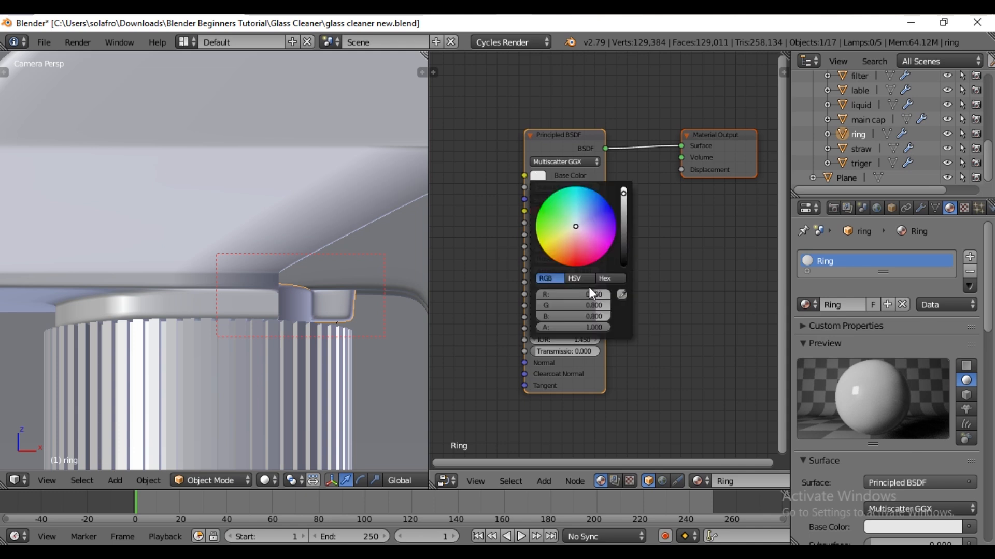
left_click(602, 280)
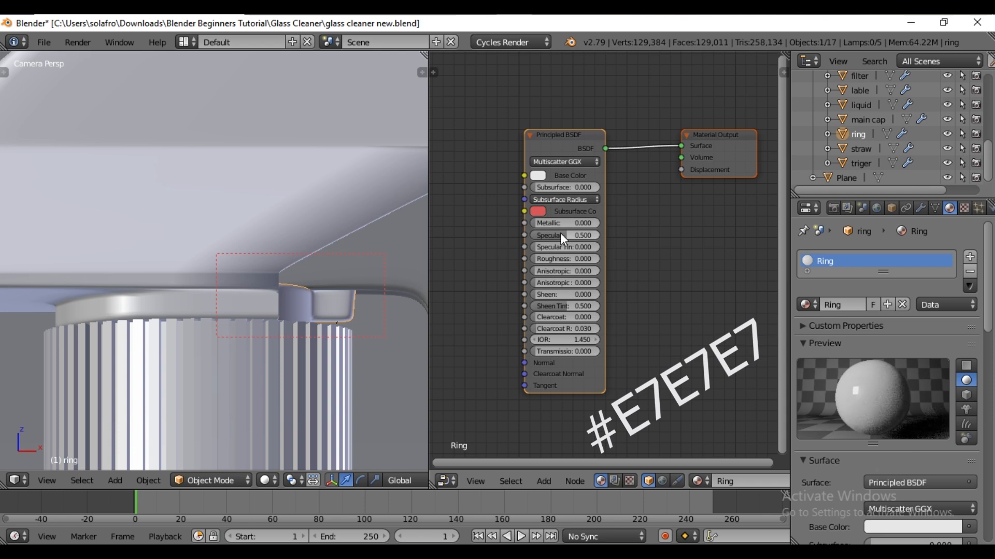
left_click(552, 353)
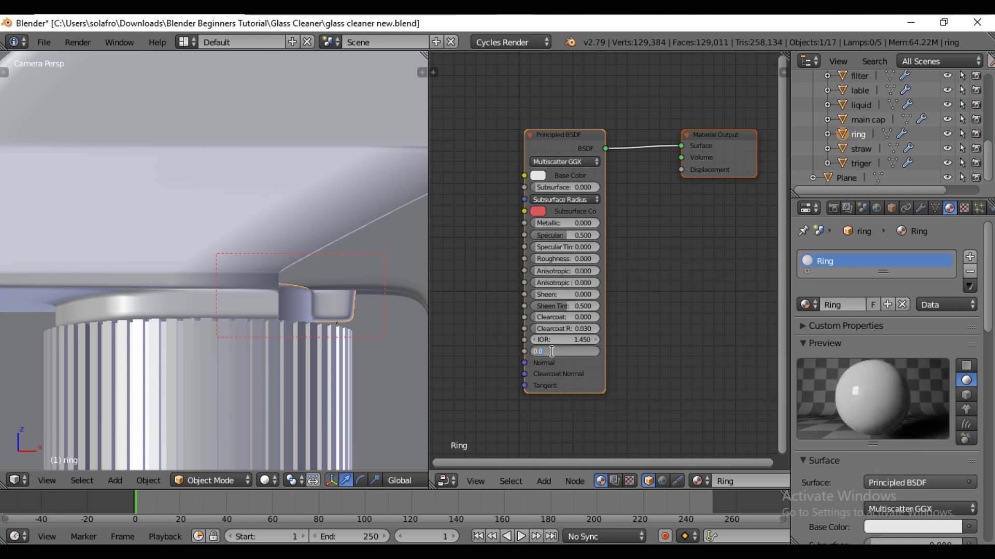
type("0.5")
key("Return")
left_click(561, 261)
type("0.4")
key("Return")
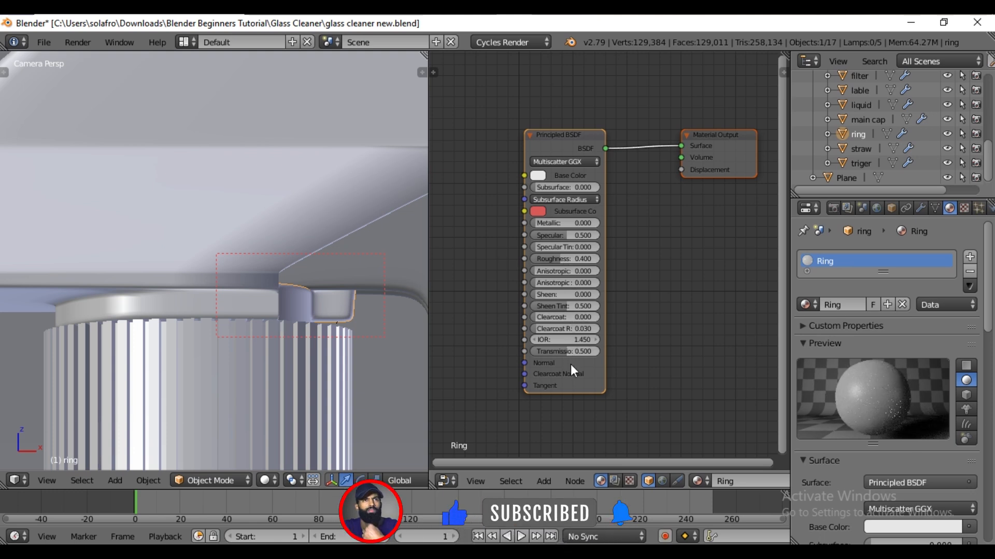
Step: Preview the ring's material in Rendered viewport shading, and return the viewport to Solid shading
left_click(266, 481)
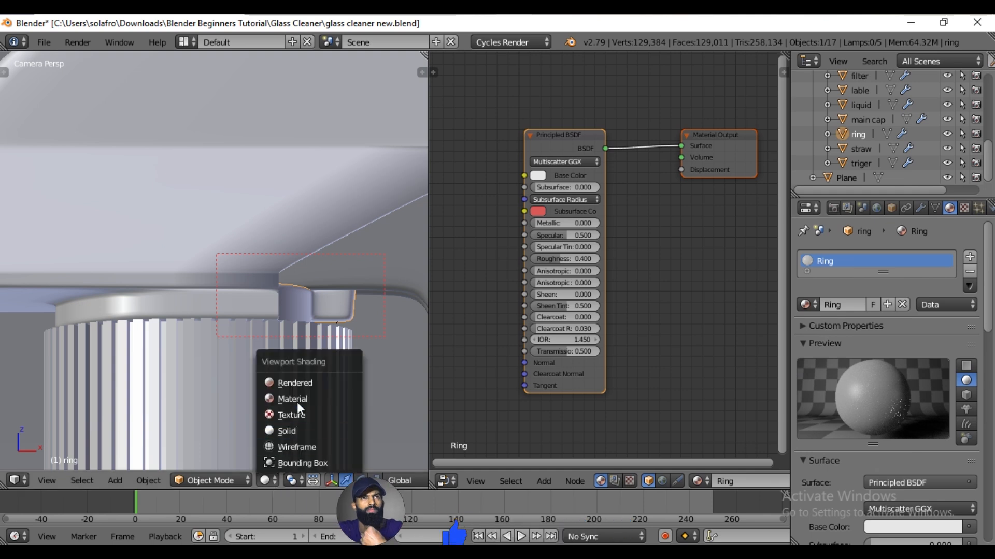
left_click(297, 384)
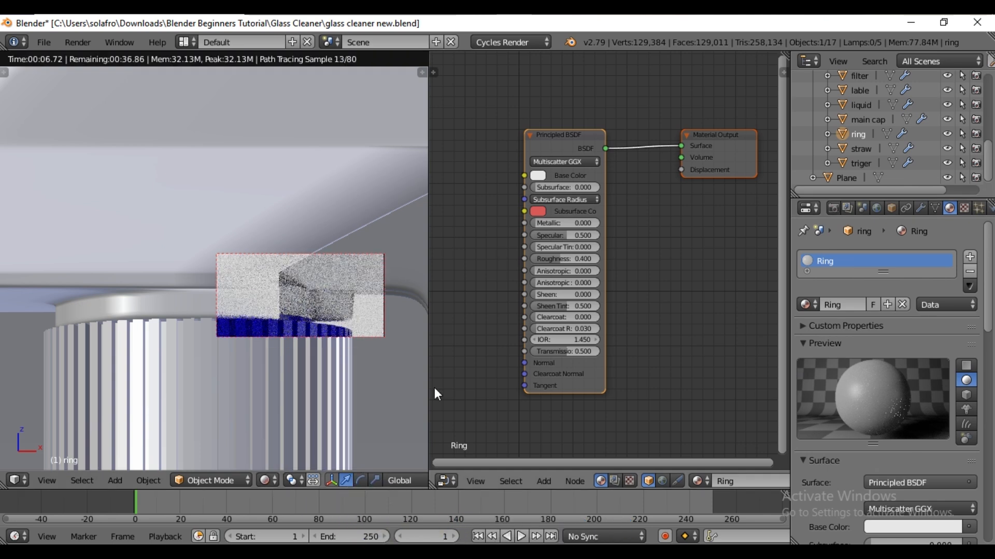
scroll(298, 309, "down", 5)
left_click(265, 479)
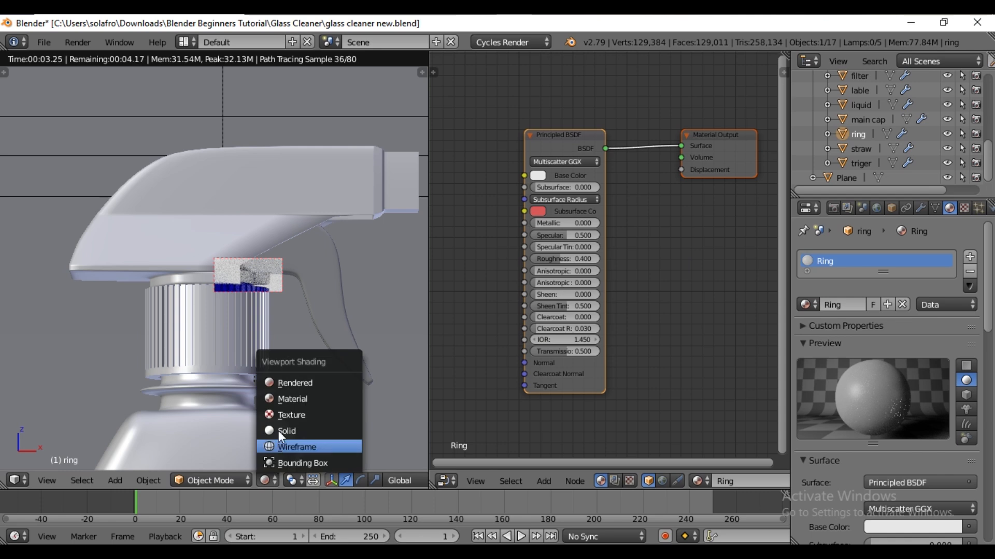
left_click(357, 430)
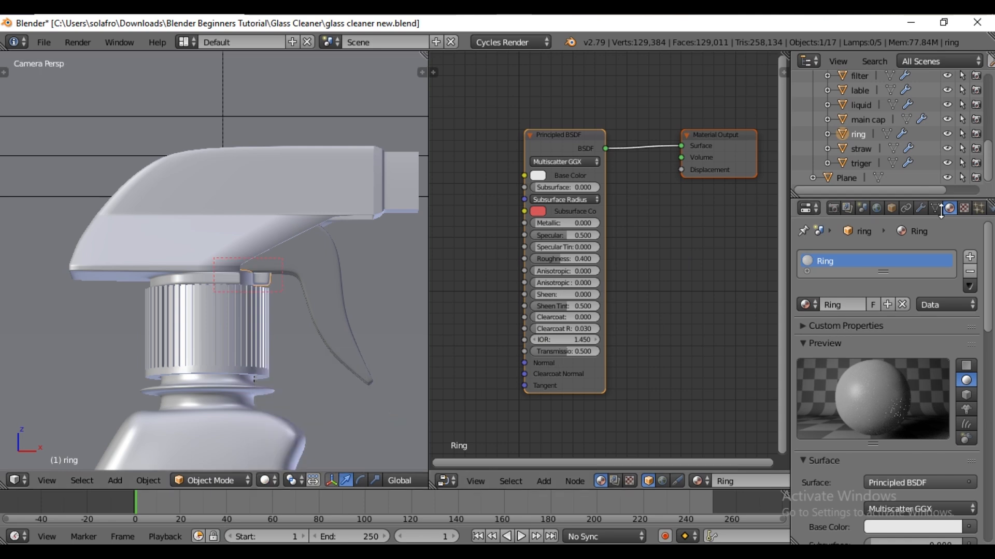
Step: Give the straw object a new material named straw with a Principled BSDF surface
left_click(872, 148)
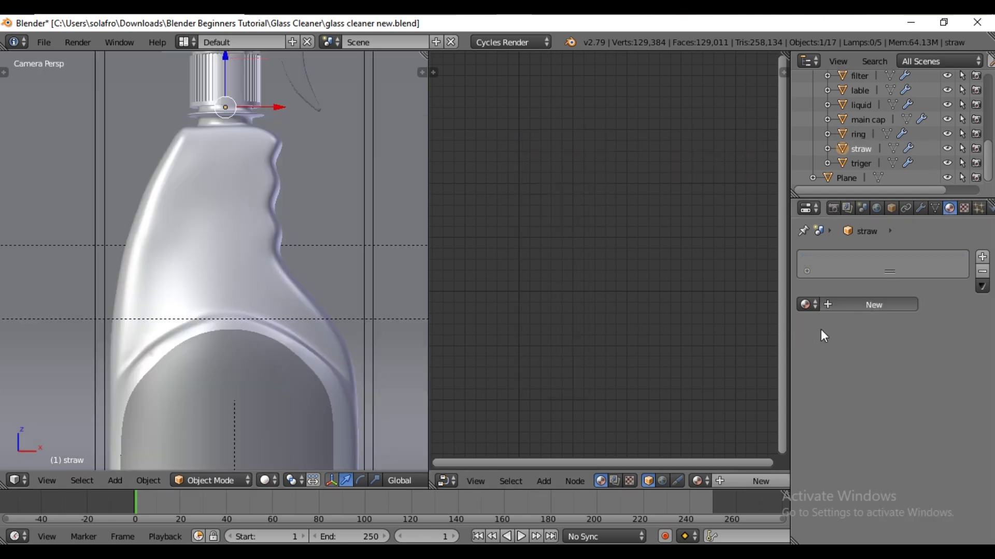
left_click(850, 305)
double_click(846, 305)
type("straw")
key("Return")
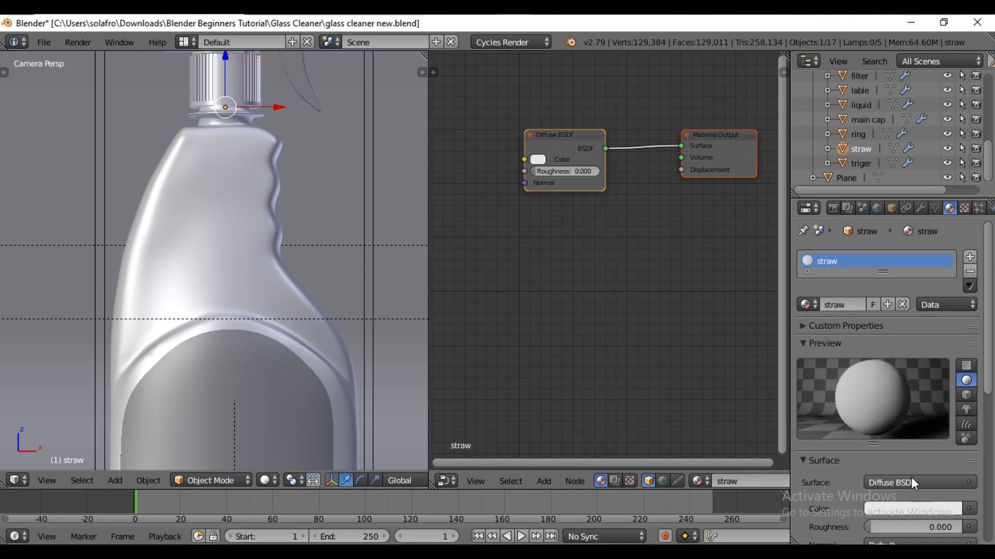
scroll(913, 464, "down", 3)
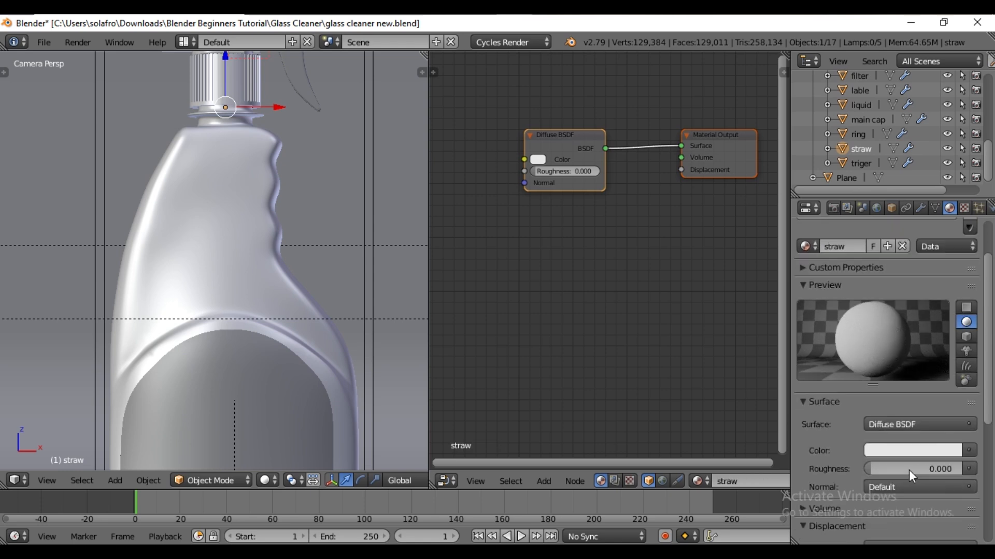
left_click(912, 425)
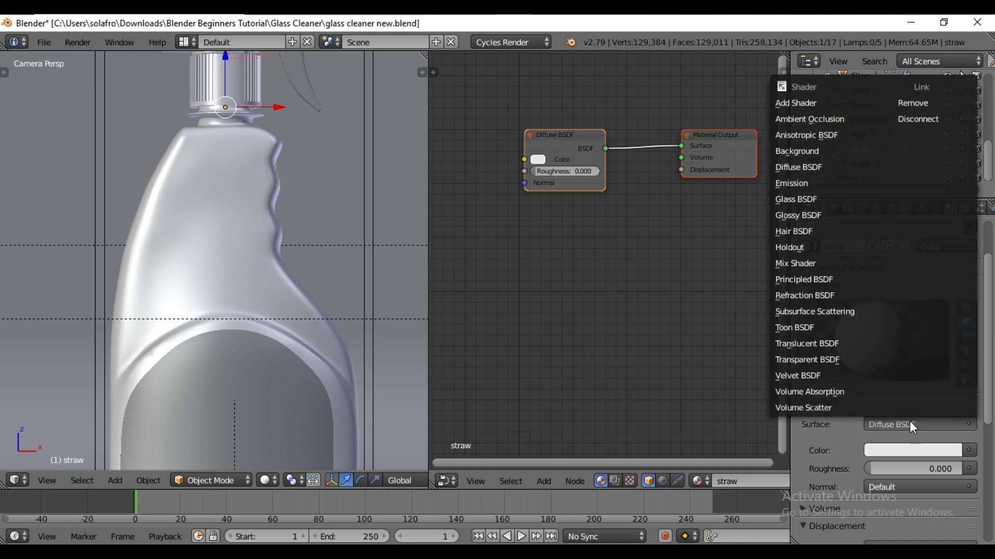
left_click(814, 279)
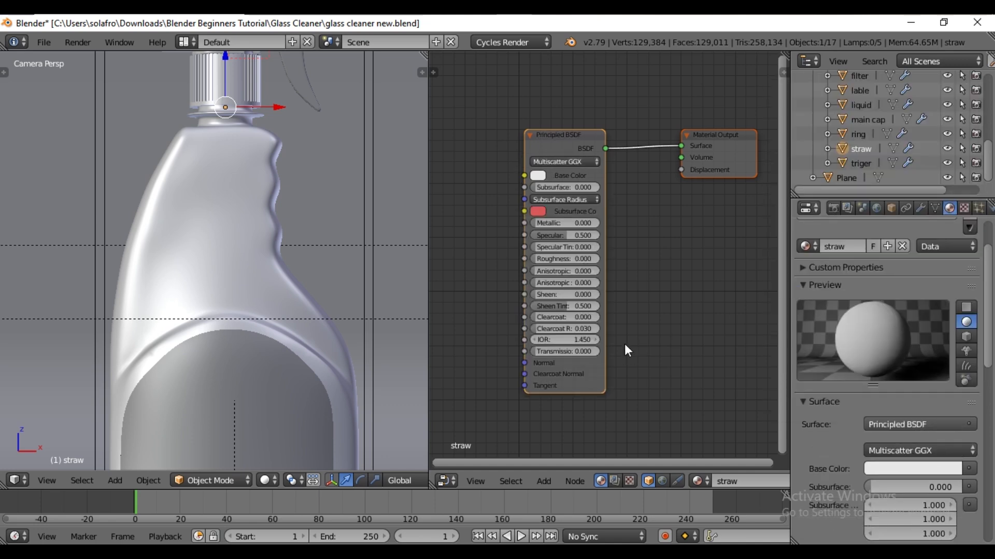
Step: Set the straw material's base color to FFFFFF, transmission to 1, specular to 0.3 and roughness to 0.2
left_click(539, 176)
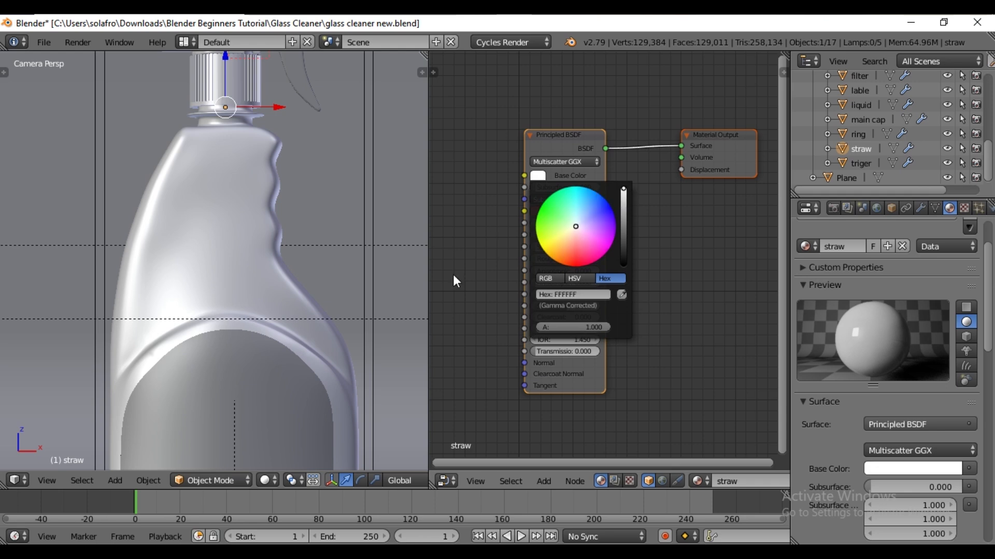
left_click_drag(582, 352, 653, 352)
left_click(569, 235)
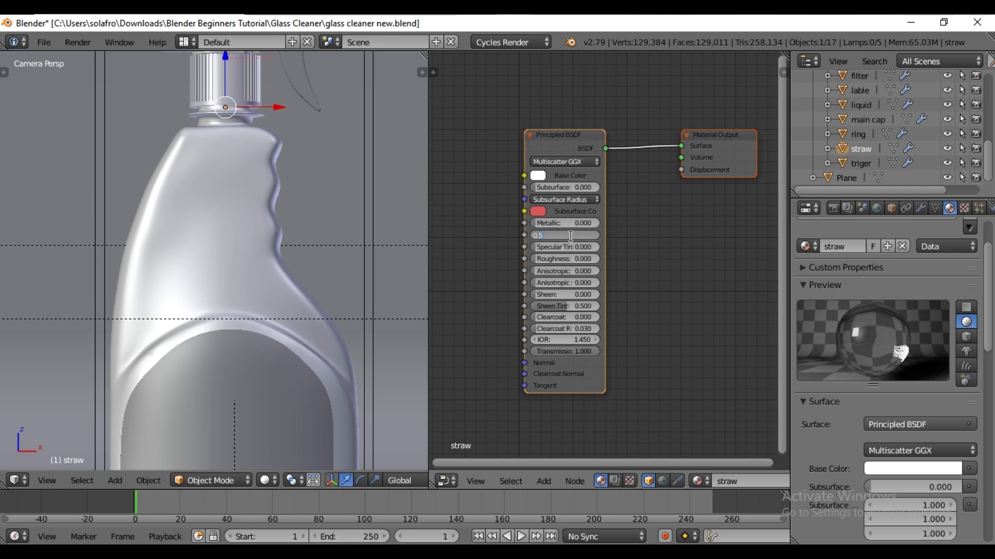
type(".3")
key("Return")
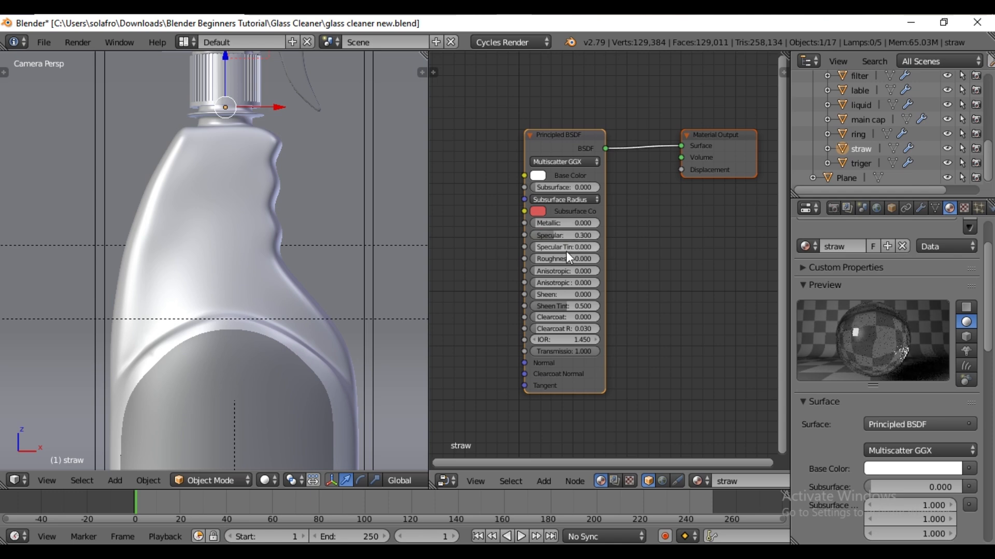
left_click(564, 259)
type(".2")
key("Return")
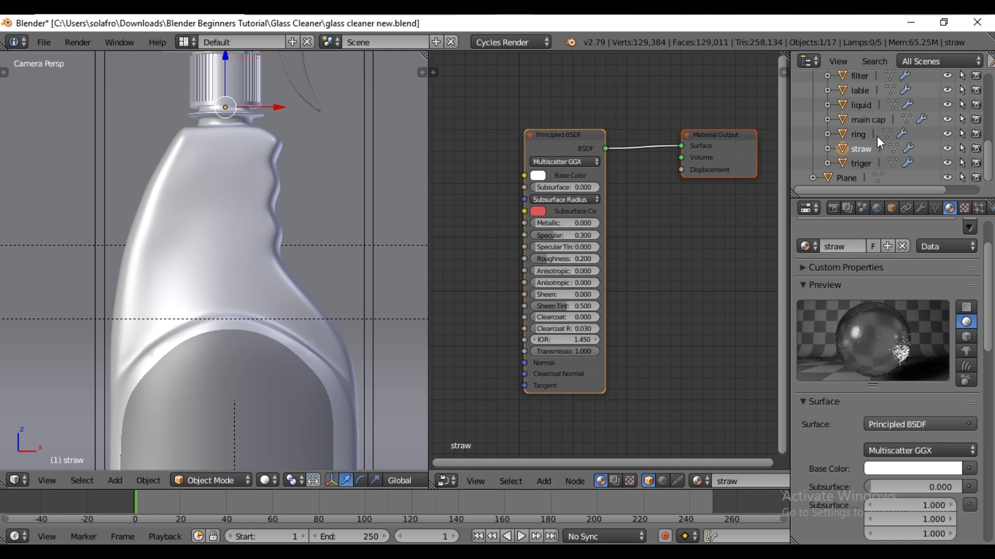
Step: Assign the existing Cap material to the triger object
left_click(861, 164)
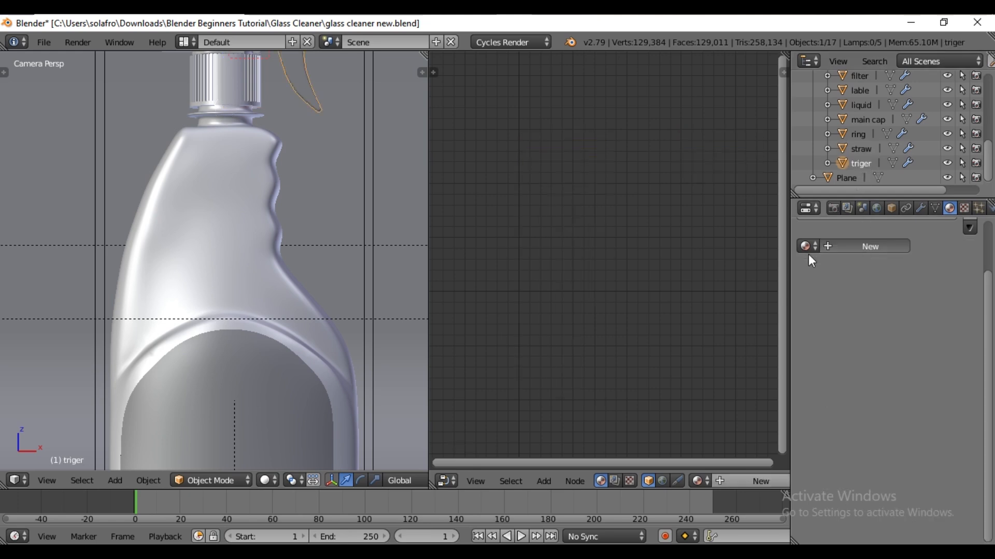
left_click(849, 246)
left_click(806, 246)
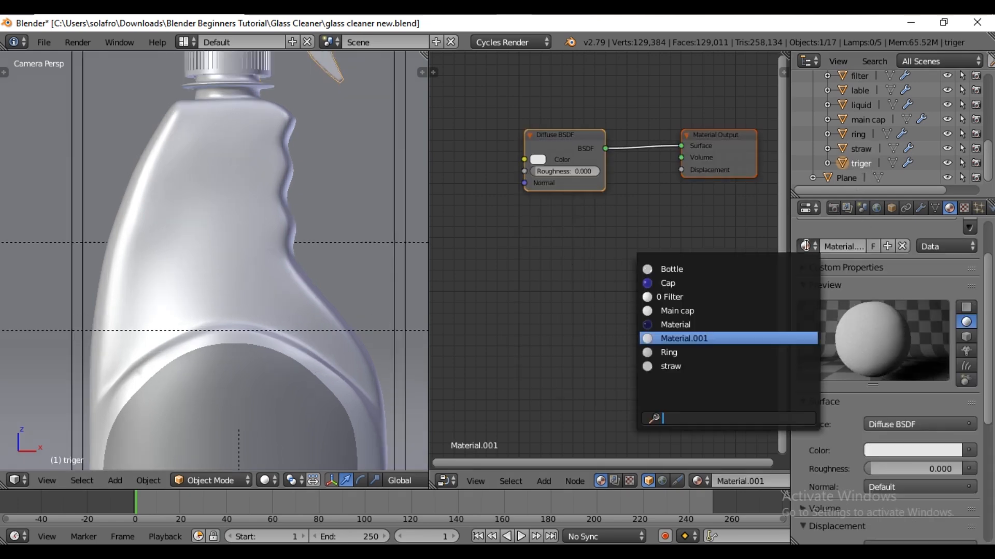
left_click(725, 284)
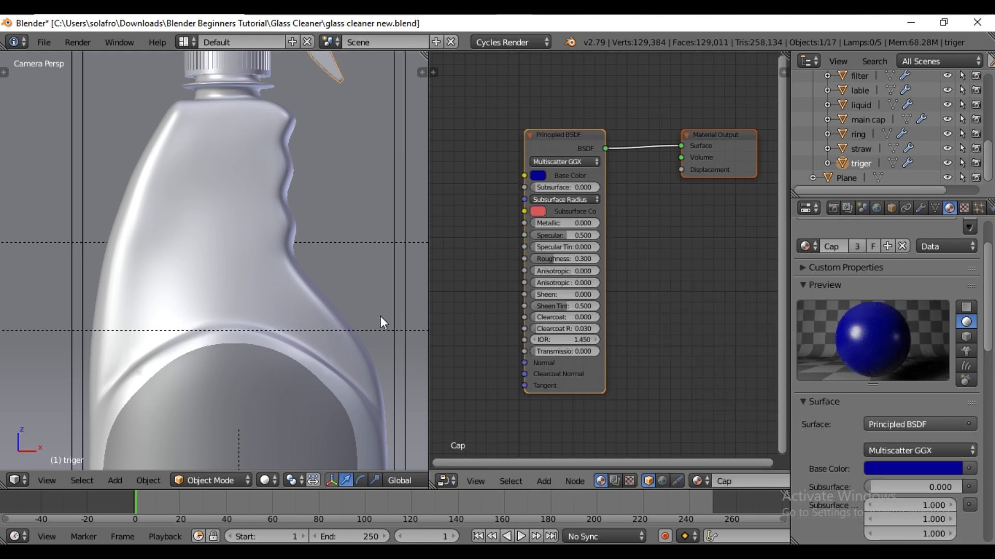
Step: Give the label object on the bottle's front a new material named lable with a Principled BSDF surface
scroll(345, 317, "down", 4)
scroll(331, 335, "down", 1)
middle_click_drag(332, 314, 316, 229, "shift")
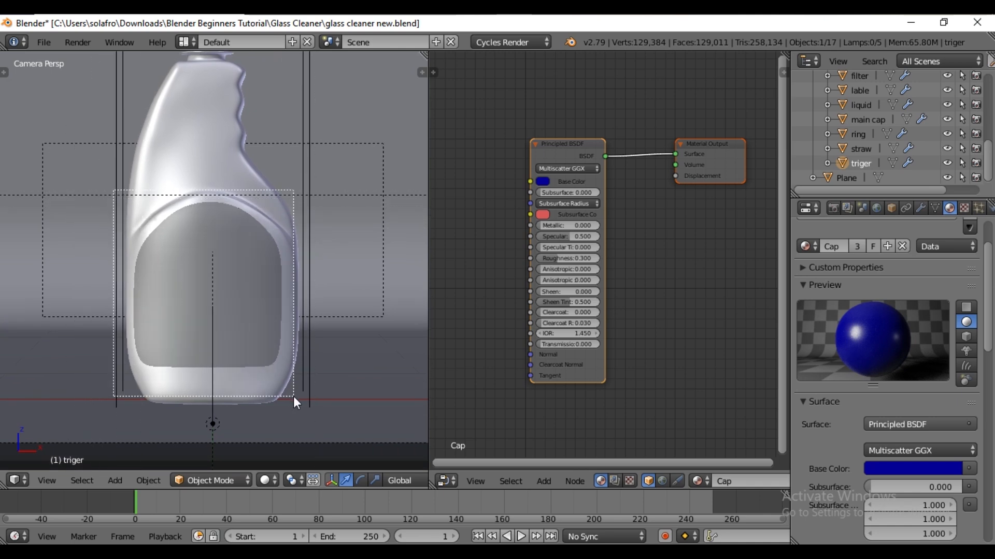
right_click(275, 342)
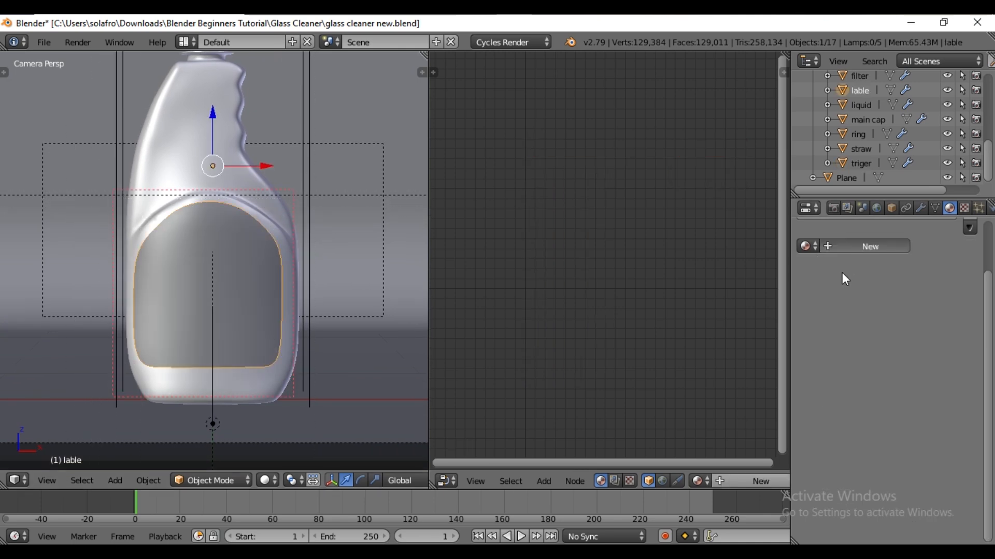
left_click(841, 246)
left_click(841, 246)
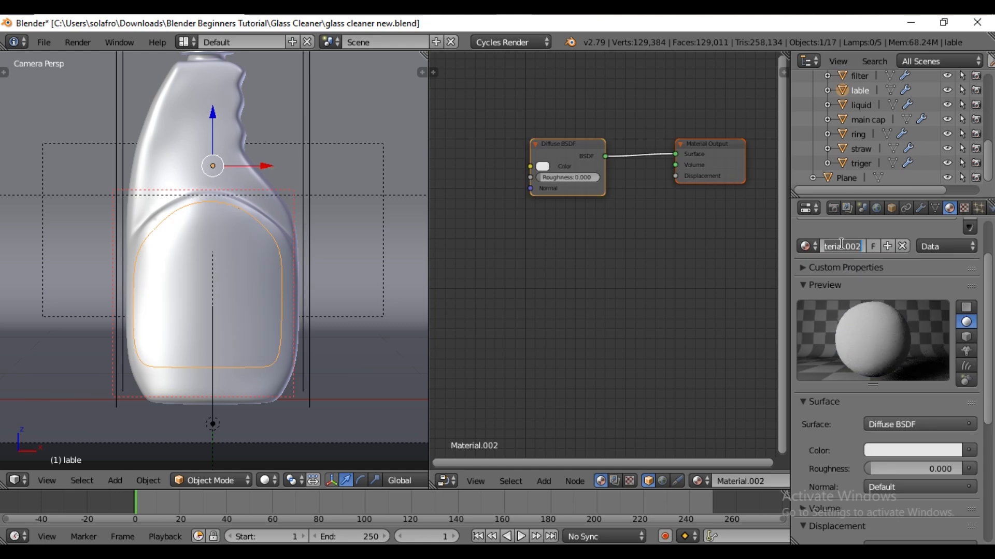
type("lable")
key("Return")
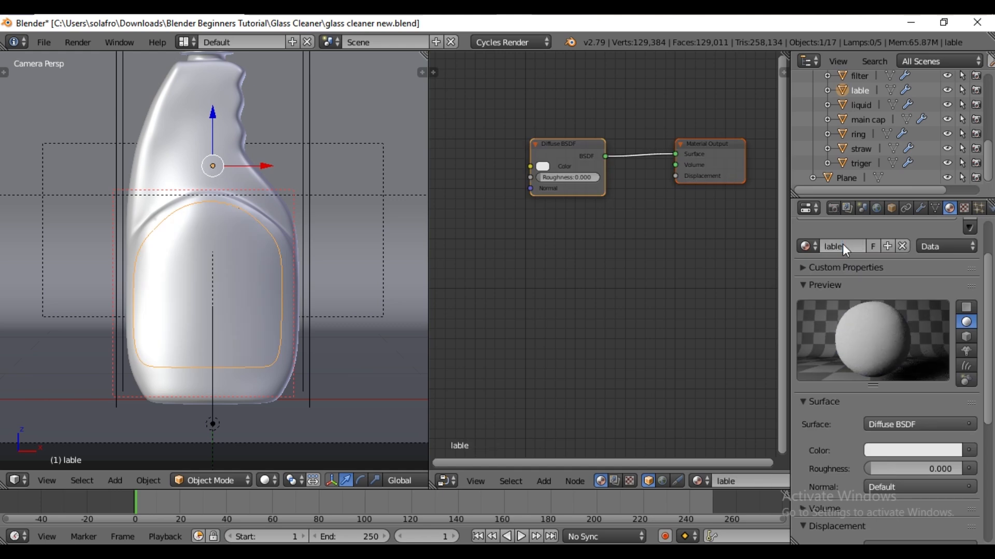
left_click(913, 424)
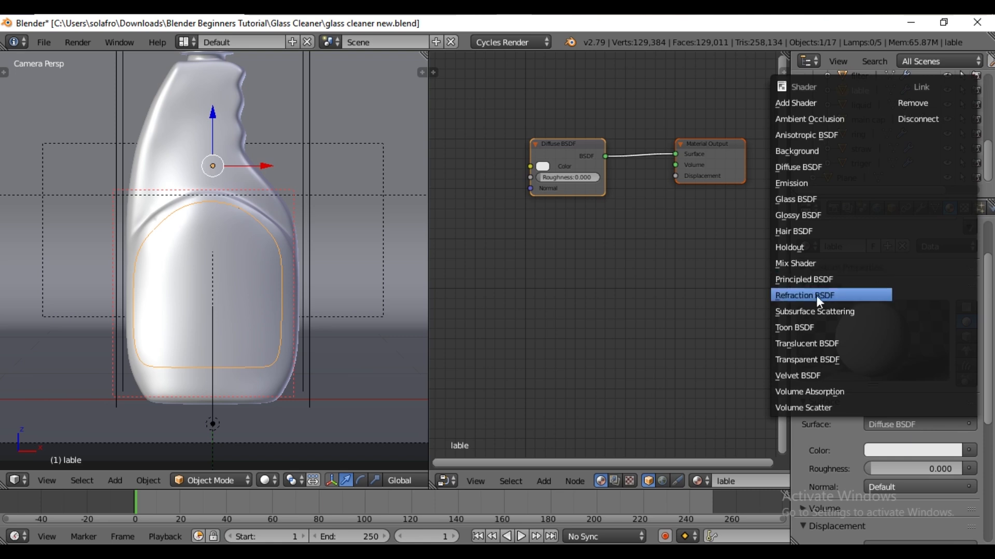
left_click(817, 280)
Step: Add an Image Texture node with a mapping setup to the Principled BSDF's base color in the label material
right_click(564, 150)
middle_click_drag(570, 176, 651, 236)
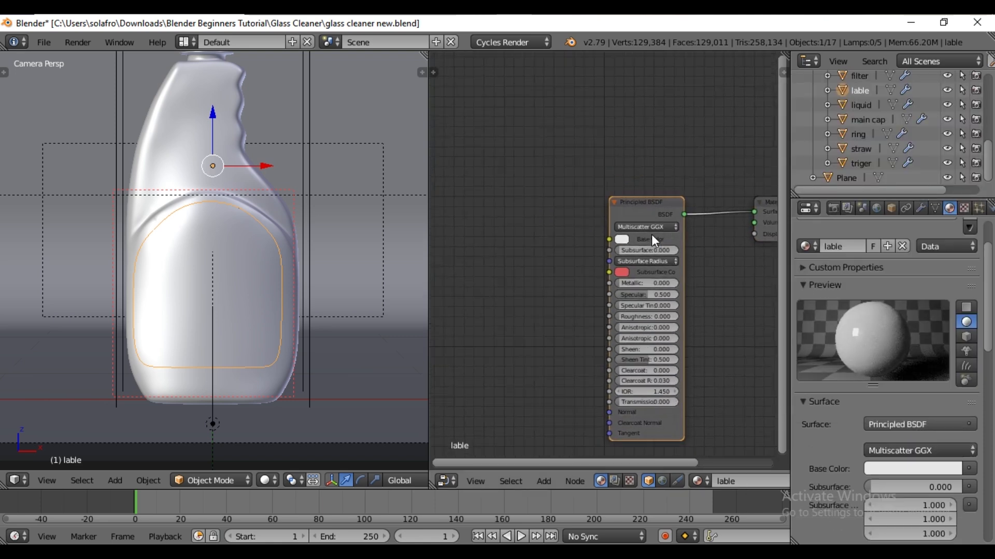
key("ctrl+t")
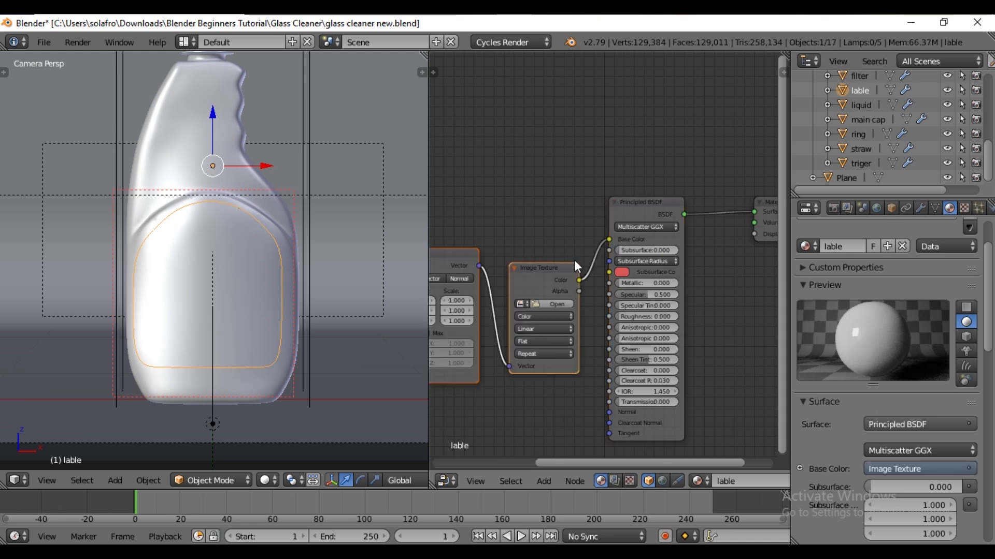
left_click(47, 42)
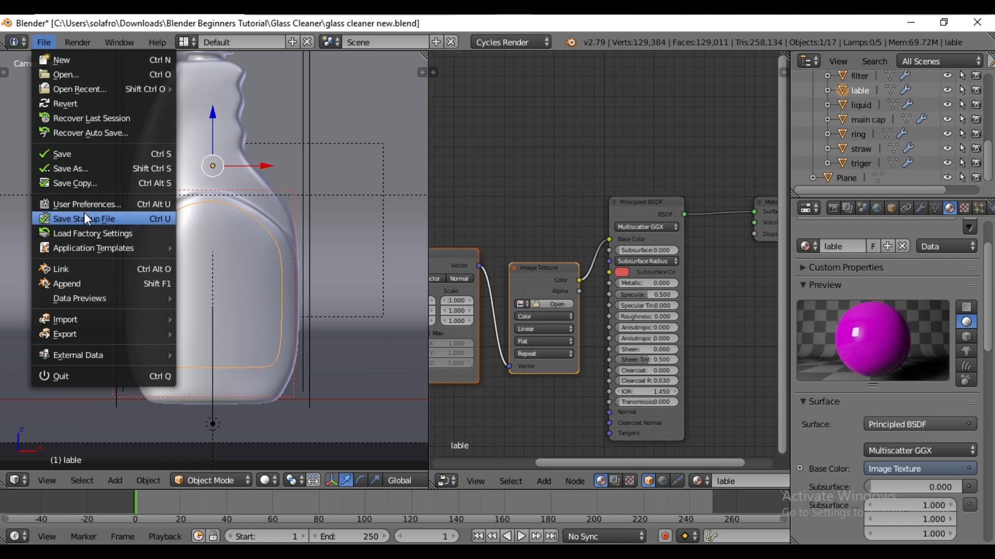
left_click(641, 203)
middle_click_drag(610, 220, 591, 251)
Step: Split the node editor area, make the upper part a UV/Image Editor and open Ethio Blend.png in it
left_click_drag(785, 55, 769, 227)
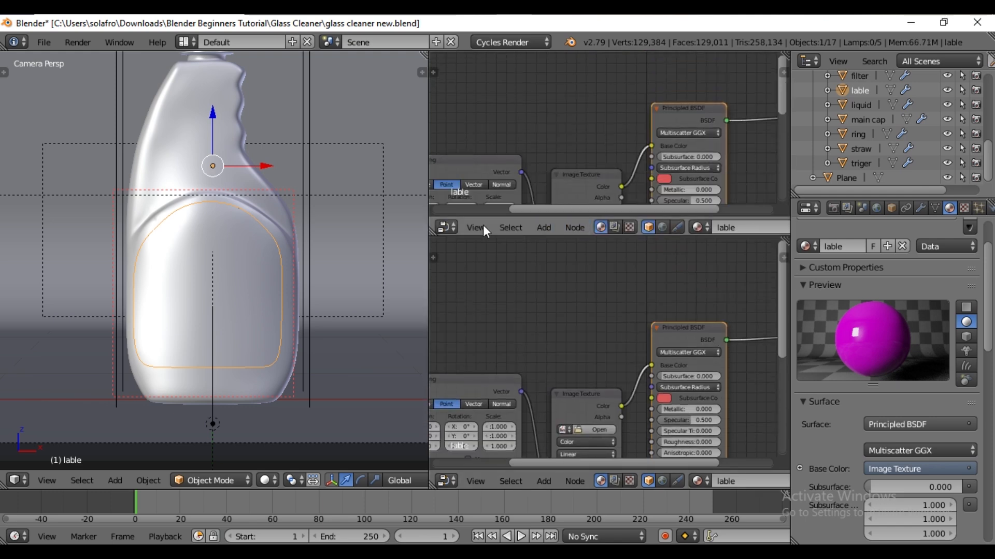
left_click(447, 227)
left_click(478, 342)
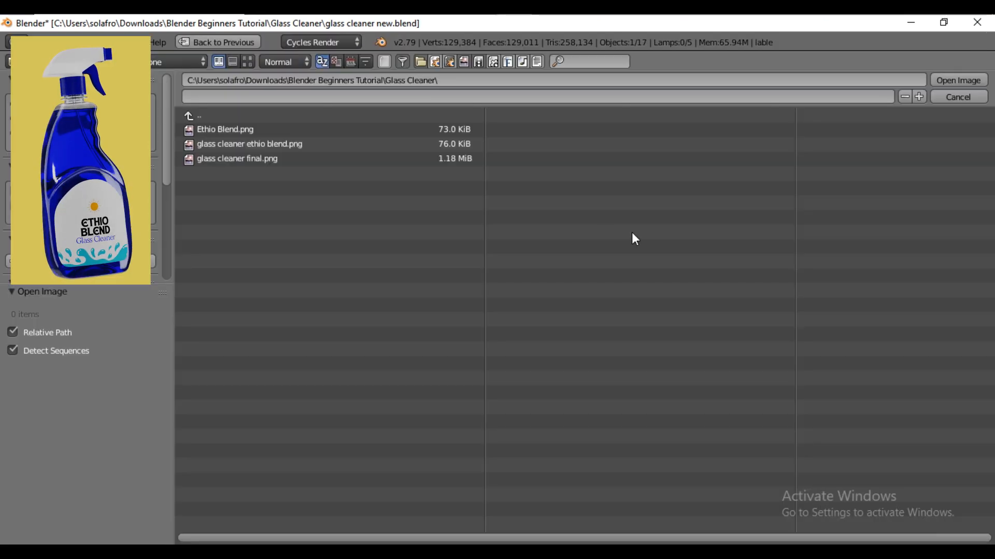
left_click(246, 62)
left_click(369, 220)
left_click(957, 80)
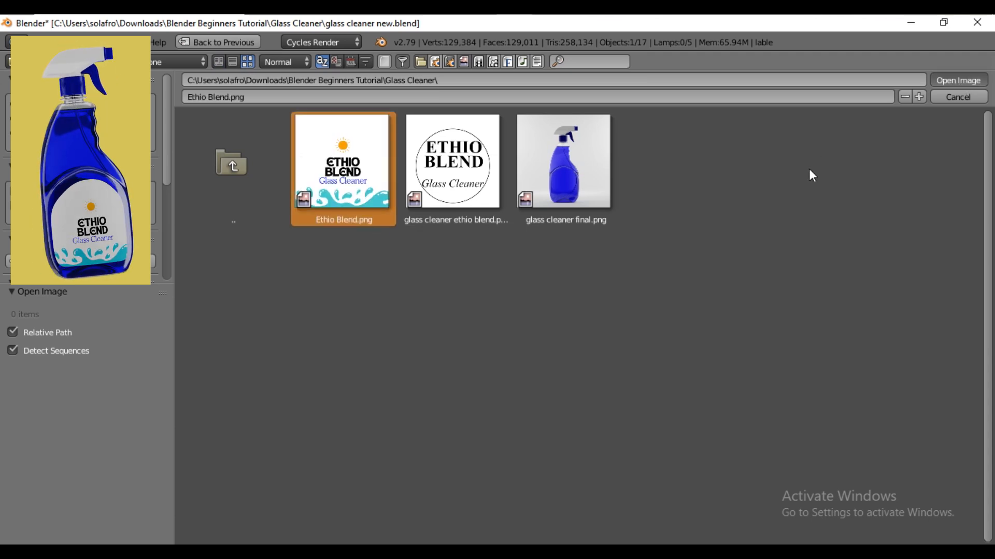
scroll(632, 153, "down", 5)
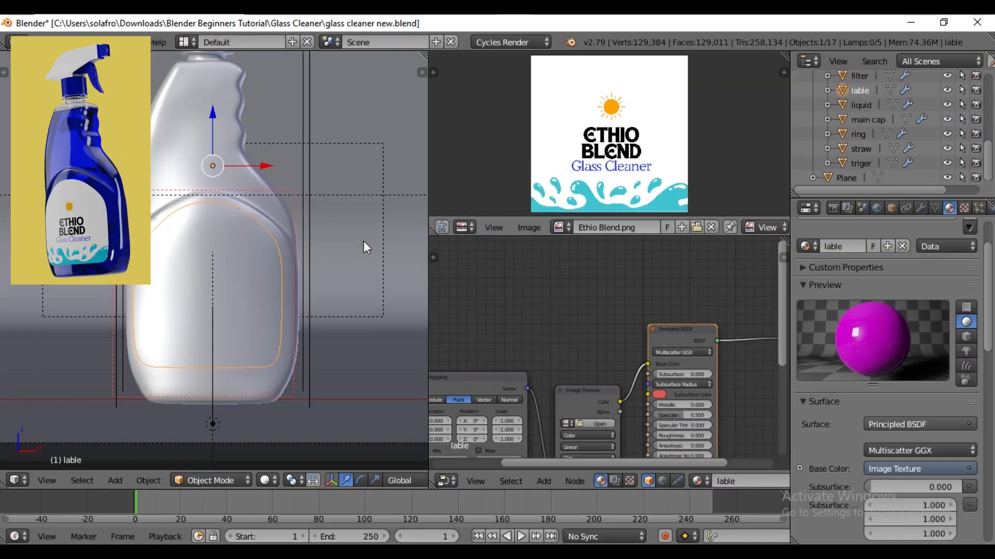
Step: Unwrap the whole label mesh and stretch its UV layout along X to span the width of the Ethio Blend image
key("Tab")
key("a")
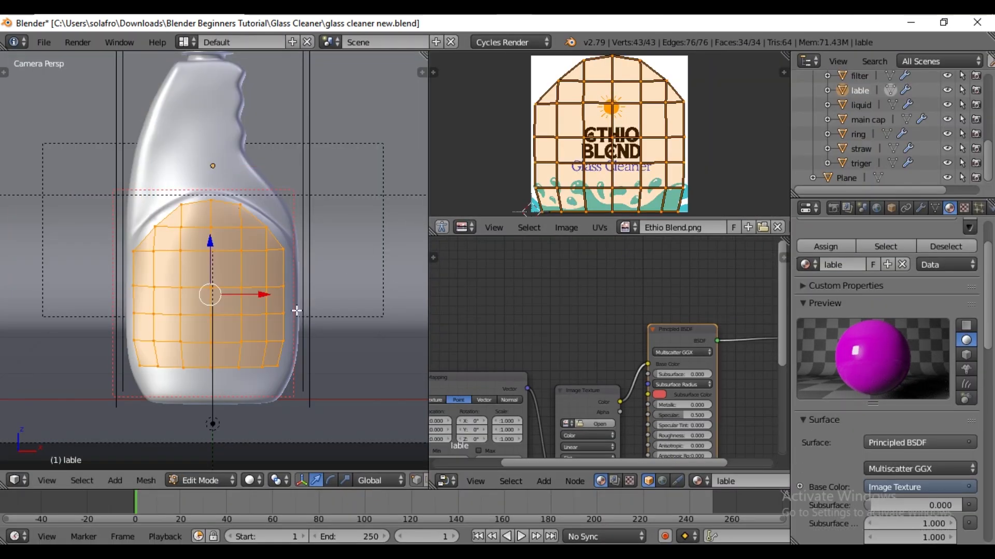
key("u")
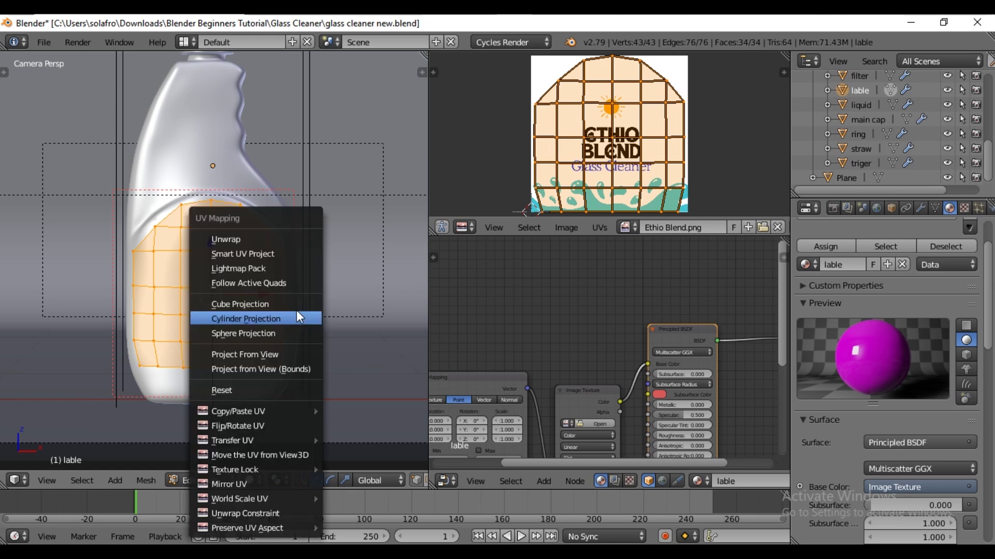
left_click(243, 238)
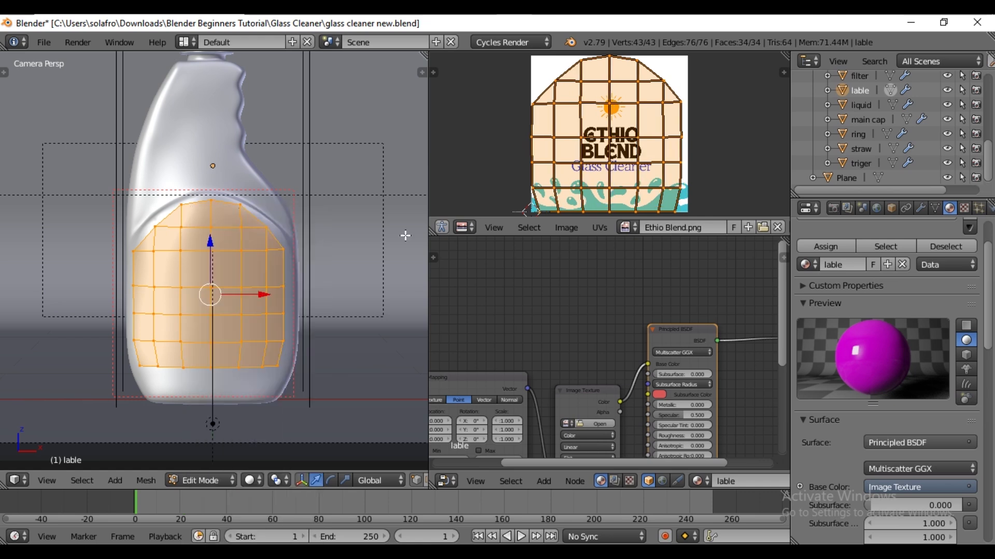
scroll(633, 170, "up", 1)
scroll(633, 169, "down", 1)
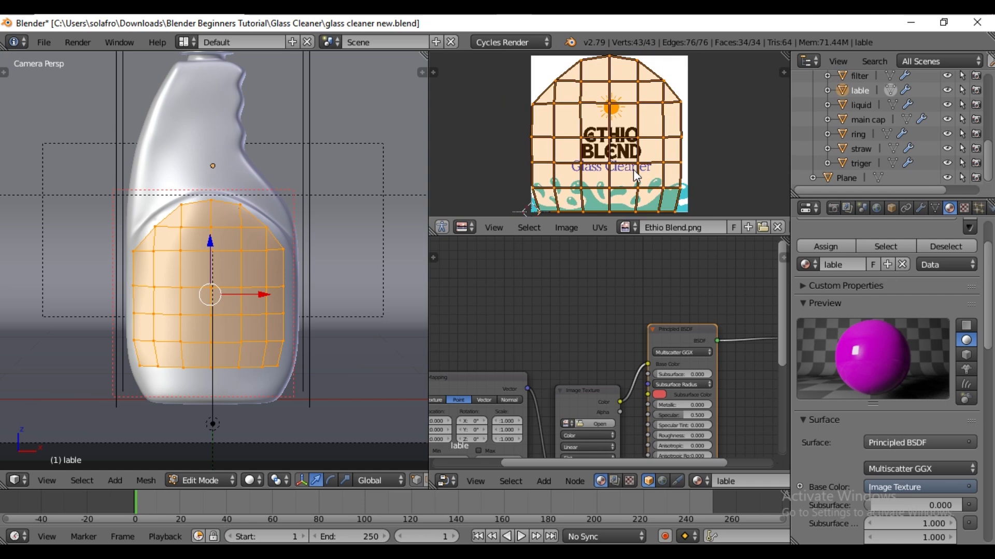
key("s")
key("x")
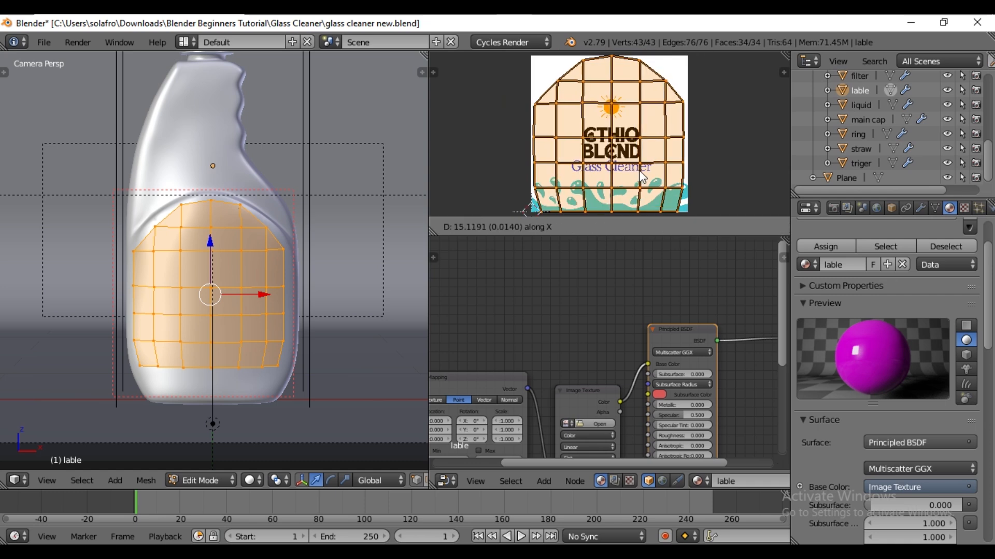
left_click(712, 189)
Step: Assign Ethio Blend.png to the Image Texture node, return to Object Mode and merge the image editor back into the node editor
middle_click_drag(612, 355, 628, 296)
left_click(579, 365)
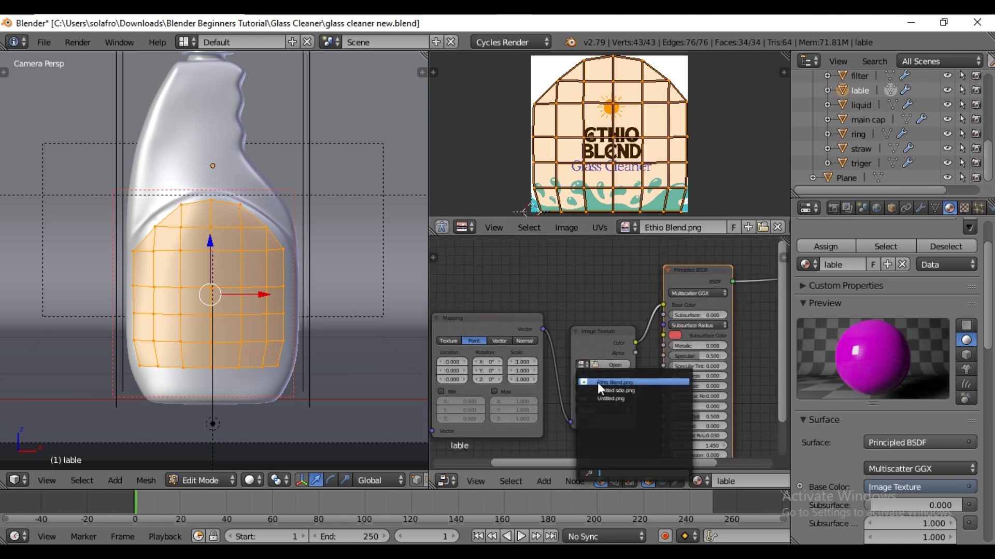
left_click(597, 382)
middle_click_drag(566, 378, 521, 331)
key("Tab")
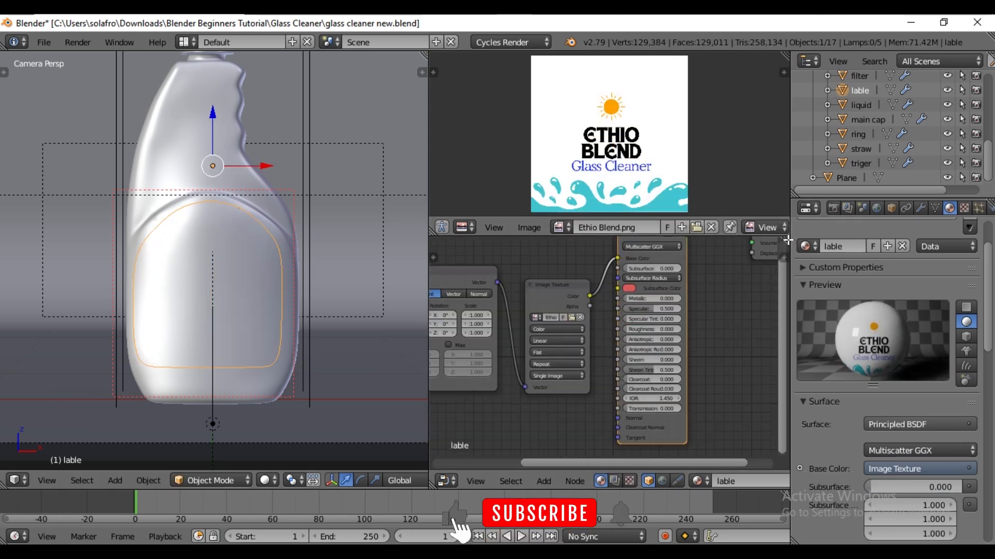
left_click_drag(785, 240, 767, 202)
Step: Insert a ColorRamp between the Image Texture and the Principled BSDF's base color, and link its color output to Roughness as well
key("shift+a")
mouse_move(595, 247)
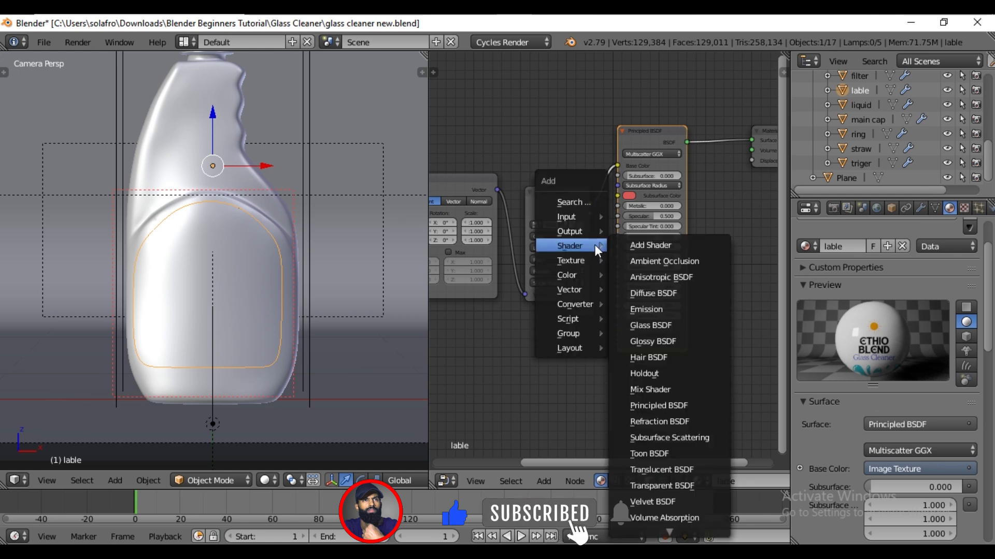
mouse_move(585, 304)
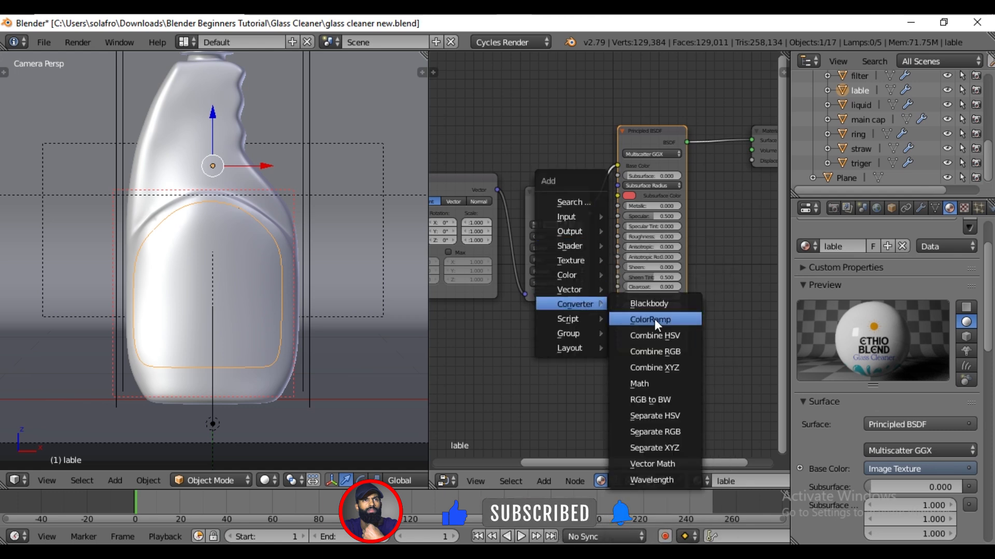
left_click(656, 320)
left_click(589, 146)
middle_click_drag(658, 302, 630, 301)
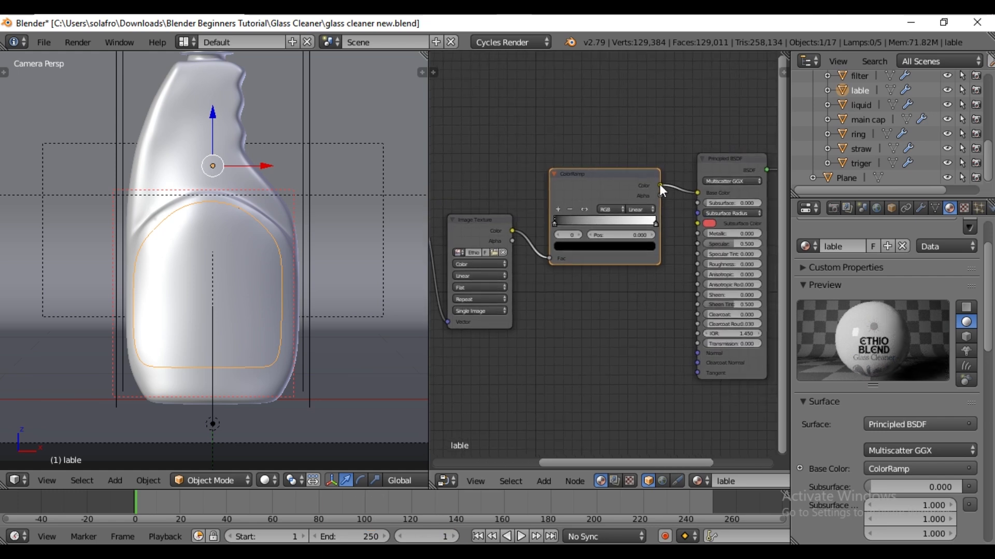
left_click_drag(660, 185, 697, 263)
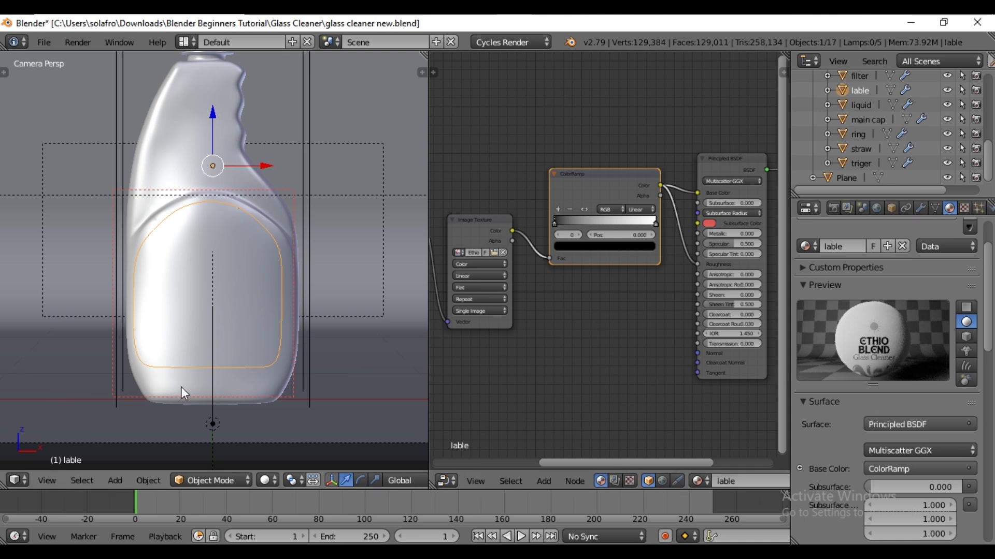
Step: Preview the label in Rendered viewport shading
left_click(265, 481)
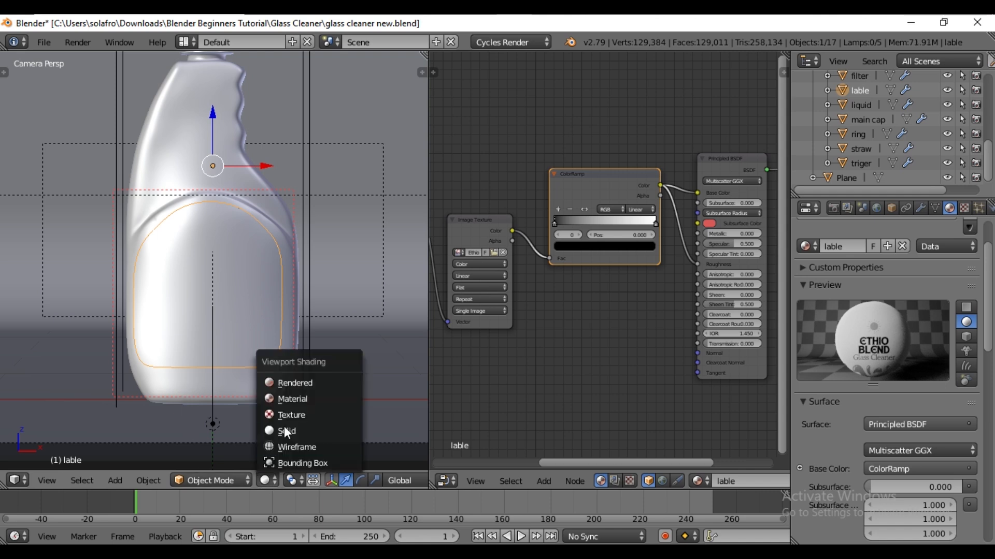
left_click(293, 383)
scroll(218, 318, "up", 2)
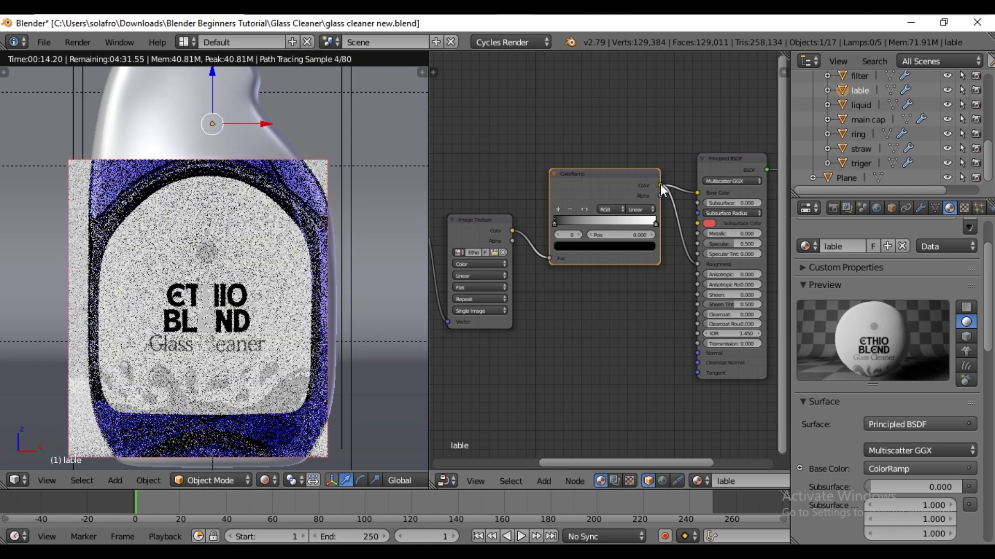
Step: Set the ColorRamp's white stop position to 0.5 and change its black stop's color to dark gray
left_click(656, 223)
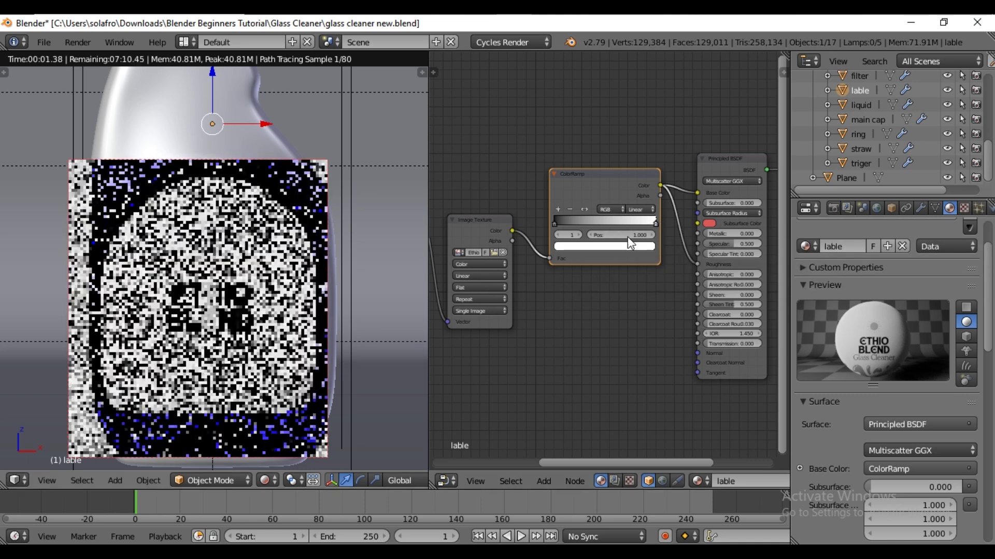
left_click(628, 236)
key("BackSpace")
type("0.5")
key("Return")
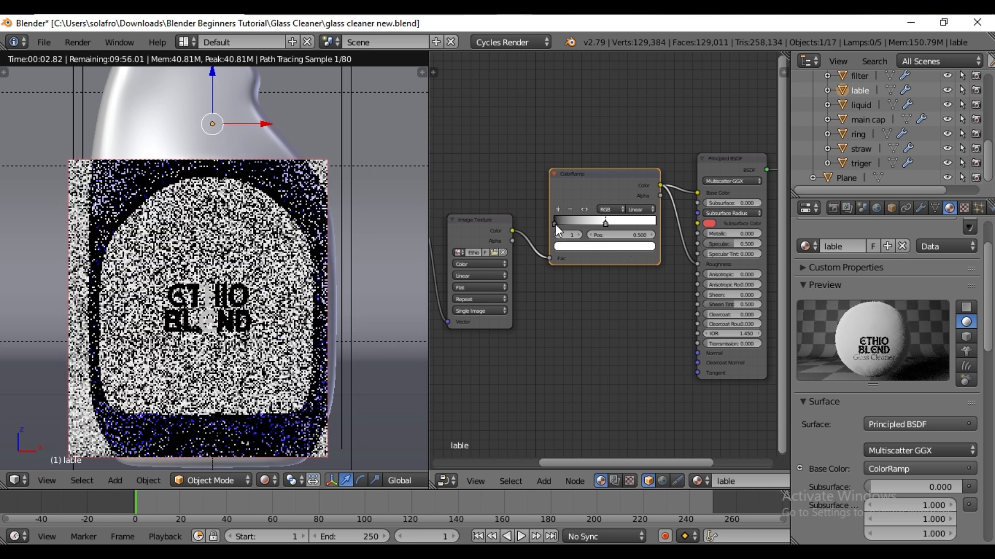
left_click(554, 224)
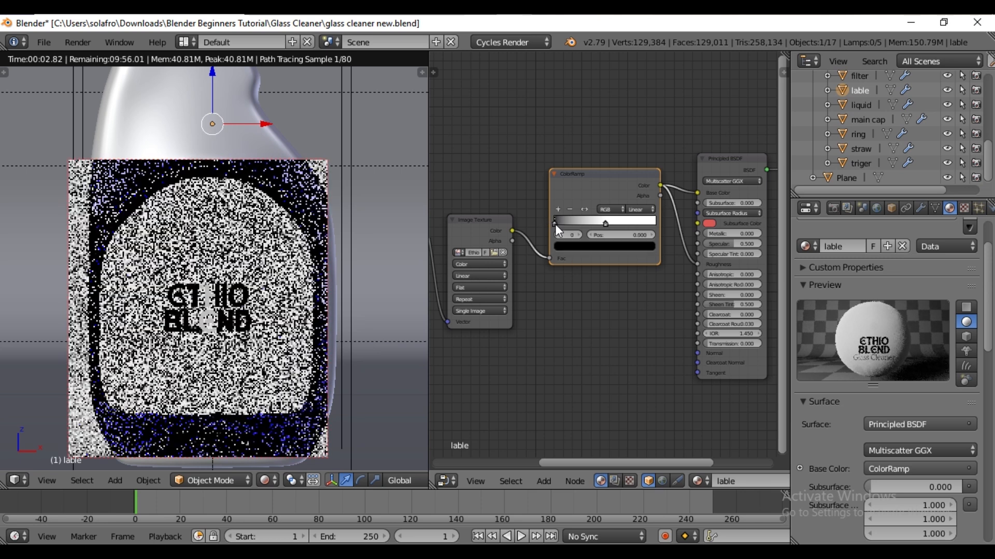
left_click(604, 247)
left_click(633, 157)
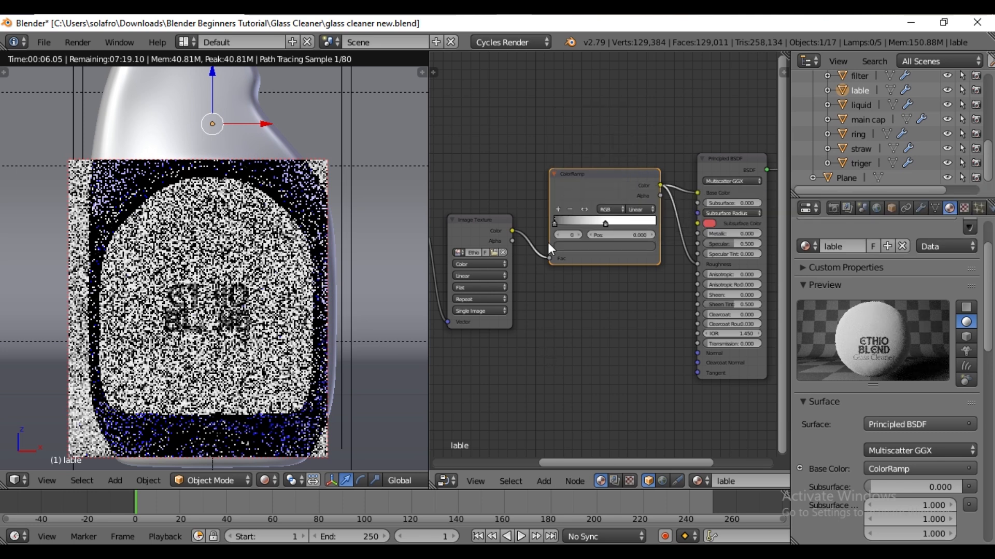
Step: Connect the Image Texture's color directly to Base Color and place the ColorRamp node lower, level with the Roughness input
left_click_drag(512, 231, 698, 191)
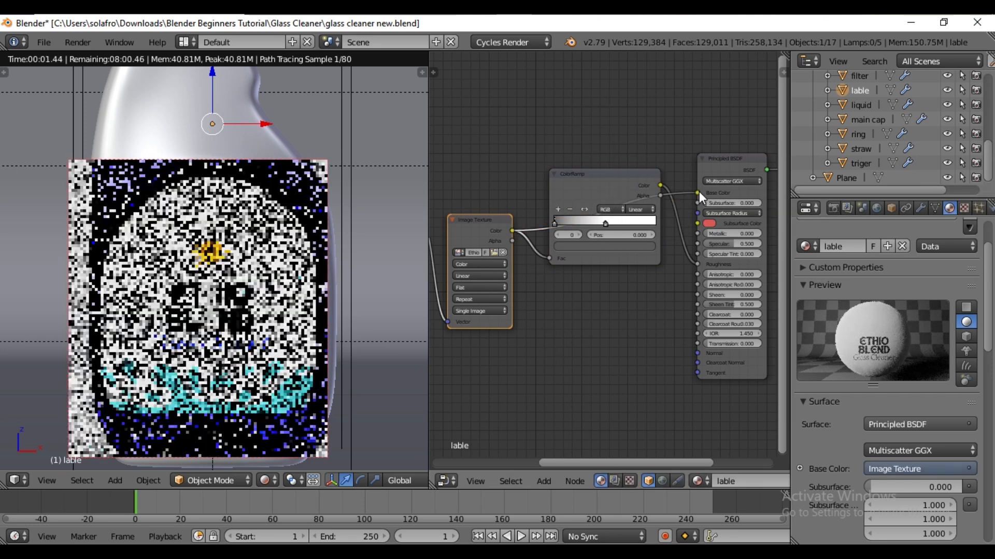
left_click_drag(631, 177, 617, 259)
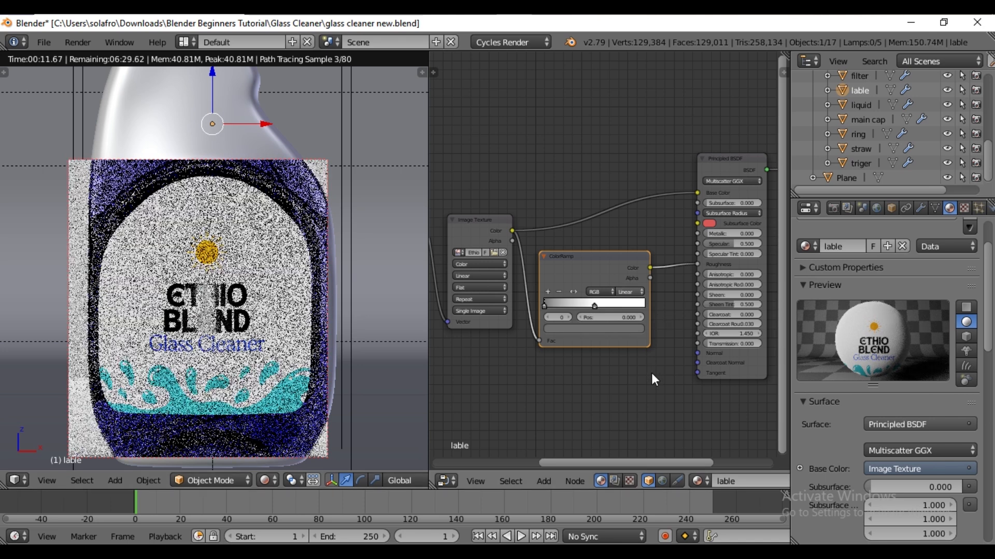
Step: Add a Bump node, link the ColorRamp's color to its Height, and connect its Normal output to the Principled BSDF's Normal
key("shift+a")
mouse_move(651, 374)
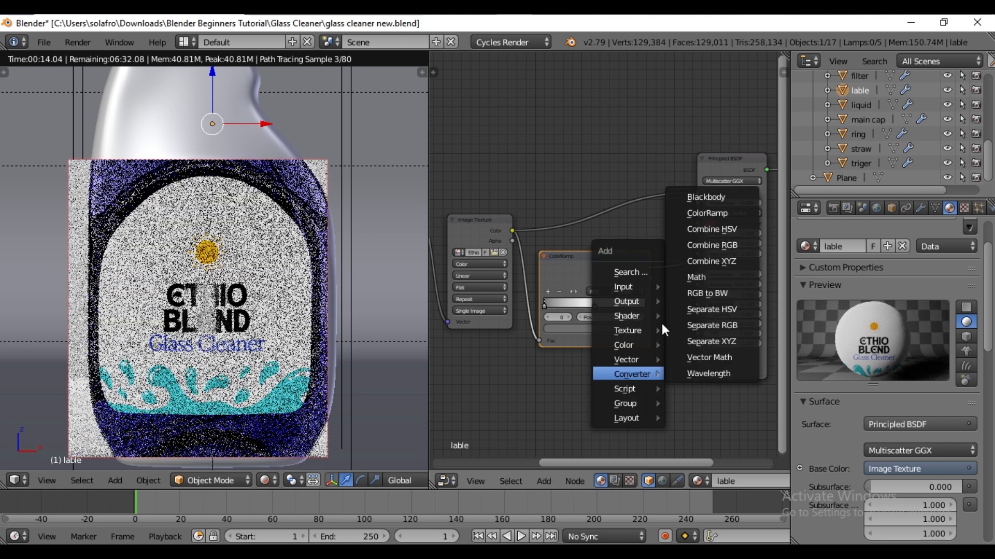
mouse_move(620, 358)
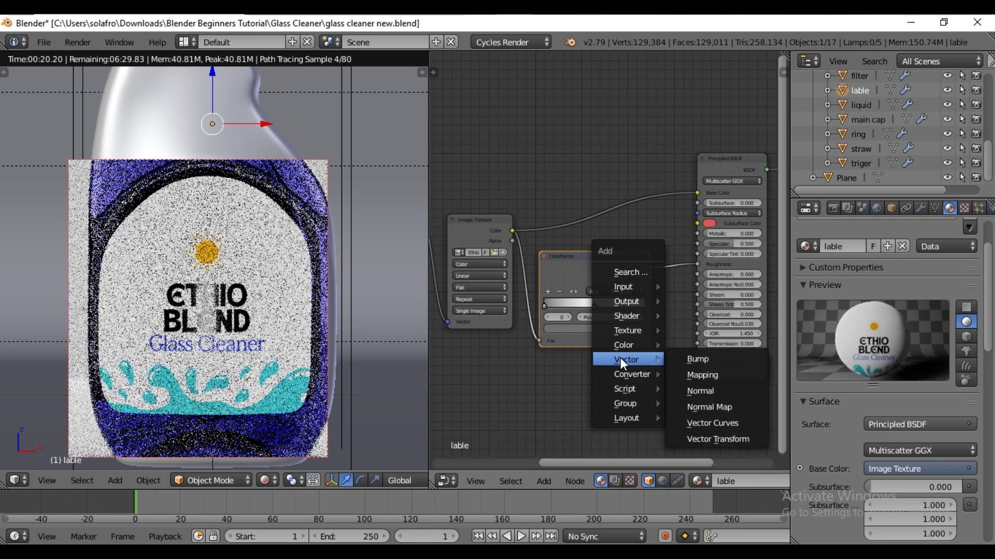
left_click(711, 359)
left_click(631, 325)
left_click_drag(635, 291, 642, 371)
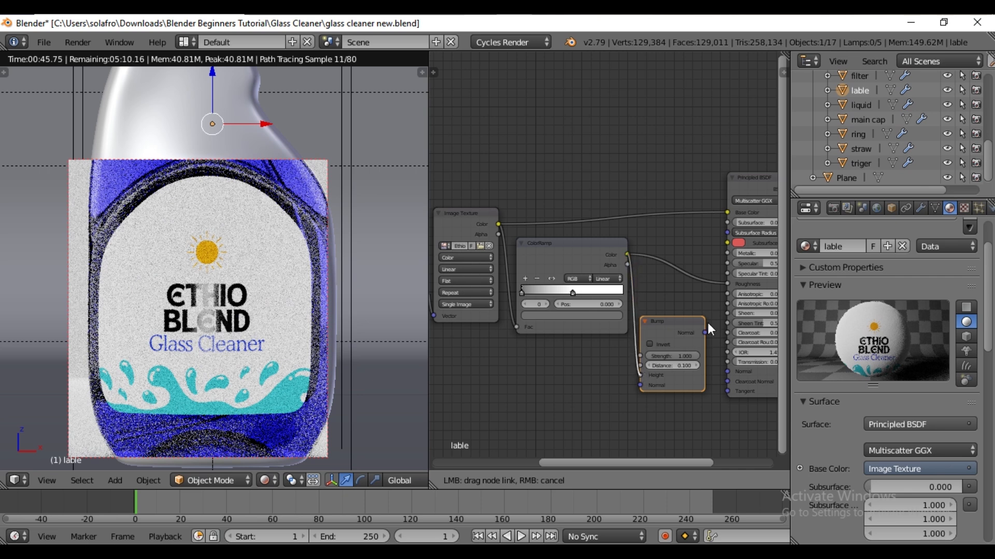
left_click_drag(704, 331, 729, 372)
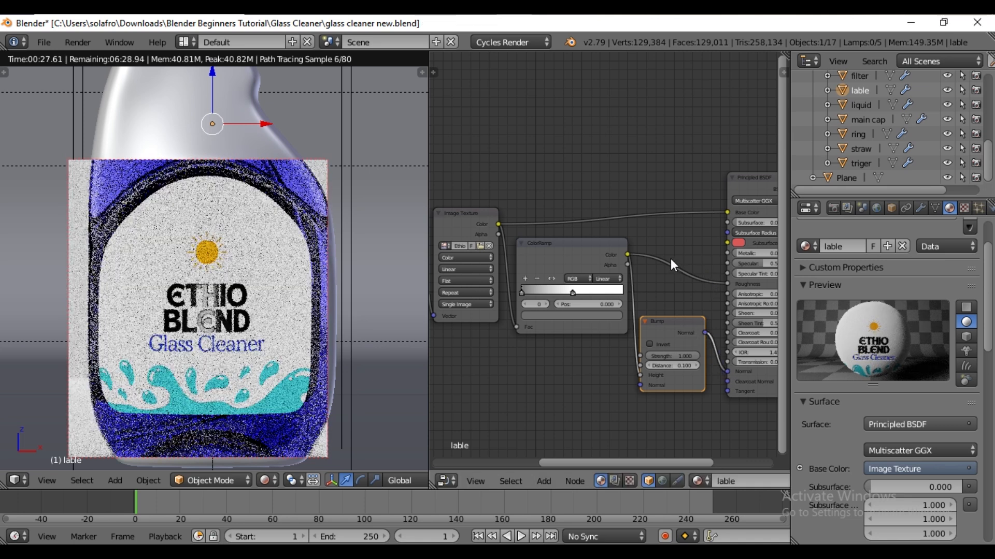
Step: Preview the Bump node's output on the label and set its Strength to 0.1, and finally to 0.05
middle_click_drag(676, 273, 654, 265)
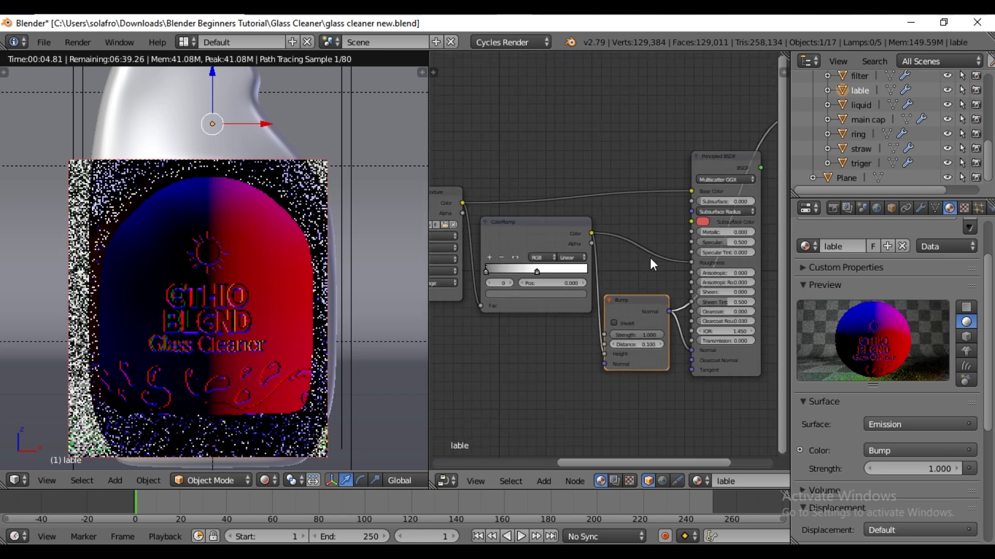
left_click(630, 334)
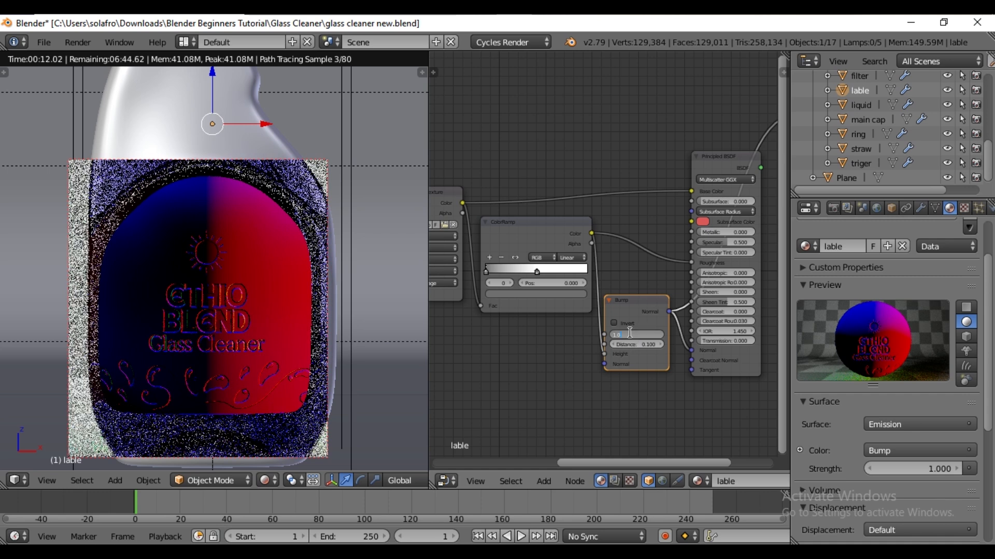
key("BackSpace")
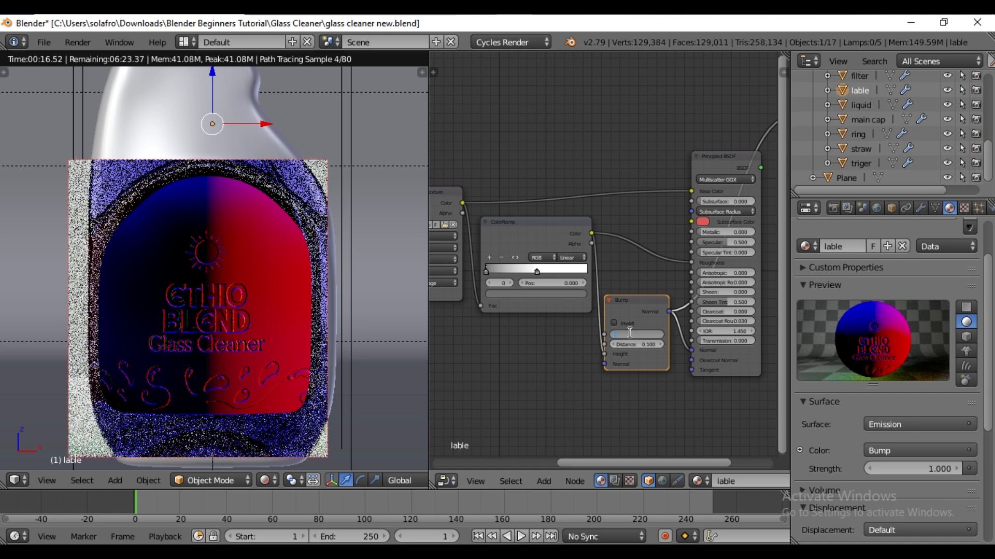
type("0.1")
key("Return")
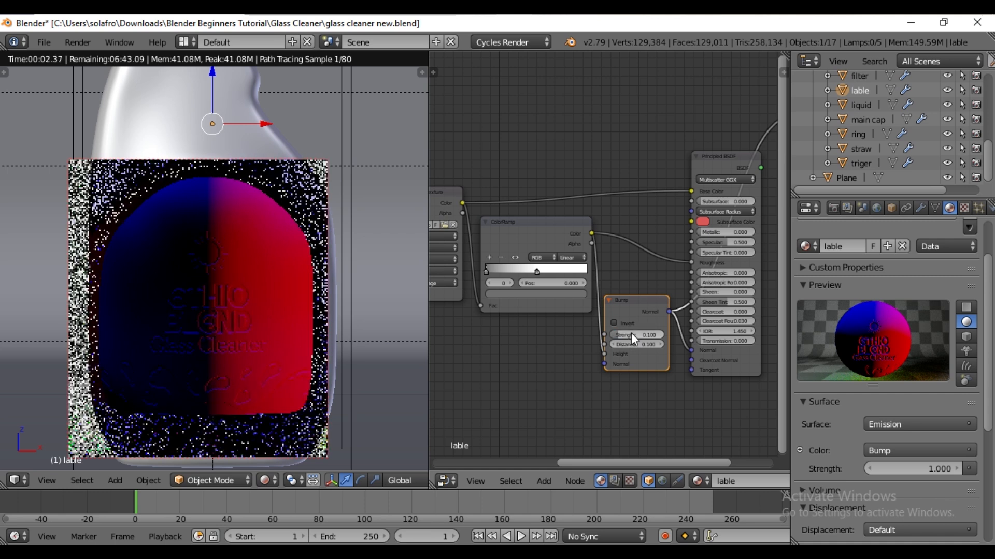
left_click(635, 332)
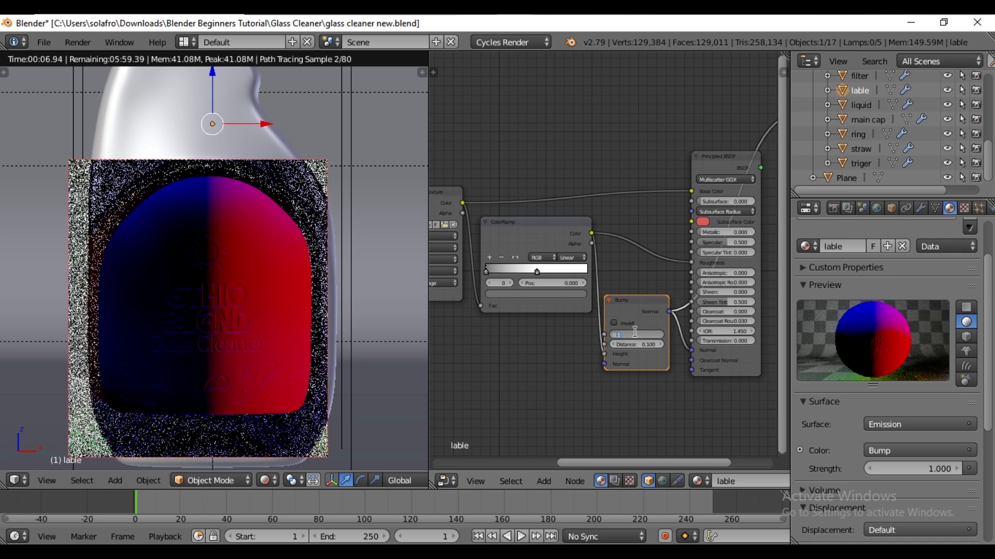
type("0.05")
key("Return")
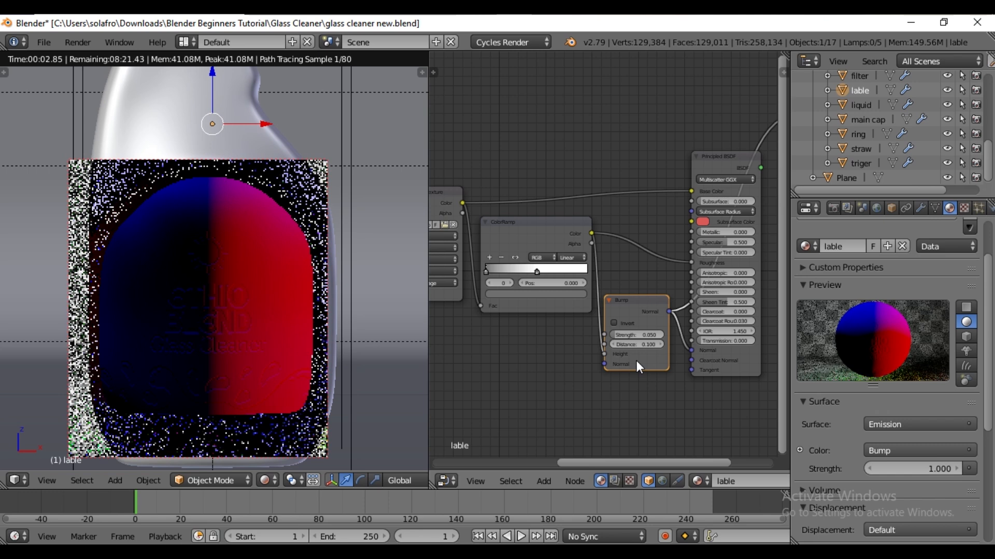
Step: Reconnect the Principled BSDF to the material output and view the rendered bottle through the camera
left_click(725, 166, "ctrl+shift")
scroll(726, 166, "down", 2)
key("KP_0")
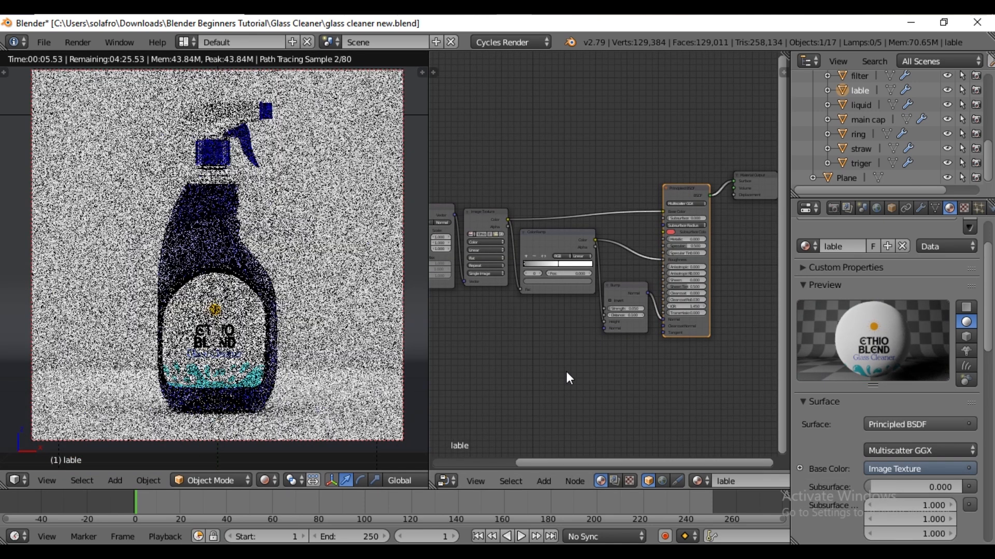